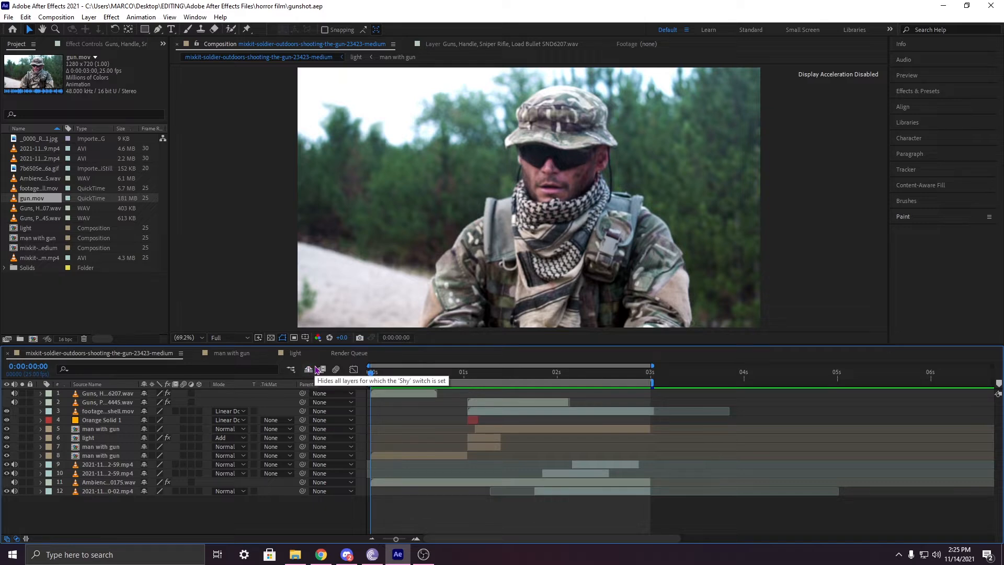
- Open the composition mixkit-soldier-outdoors-shooting-the-gun-23423-medium 2 and split the soldier clip at 0:00:05:02
{"action": "left_click", "coordinate": [470, 372]}
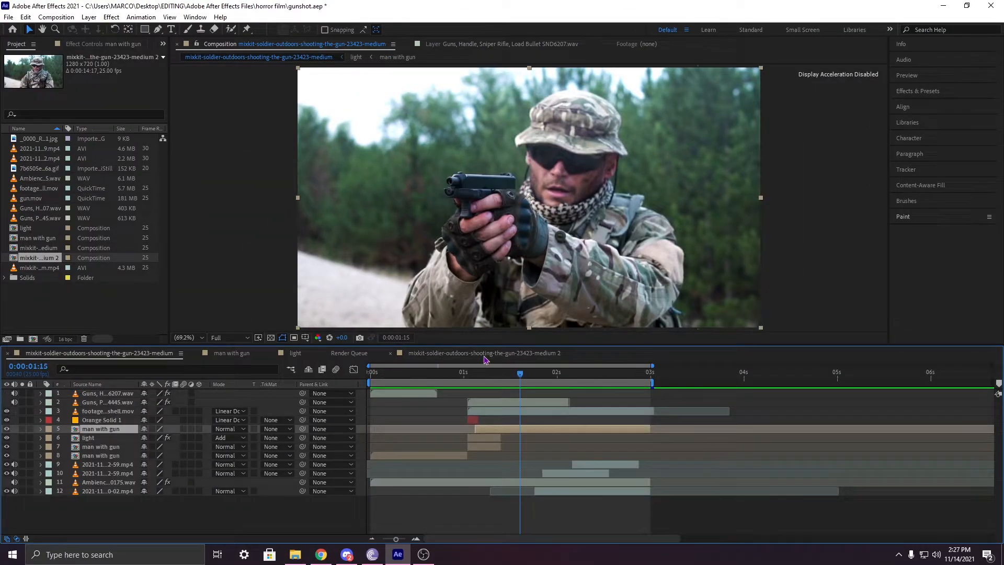
{"action": "left_click", "coordinate": [484, 356]}
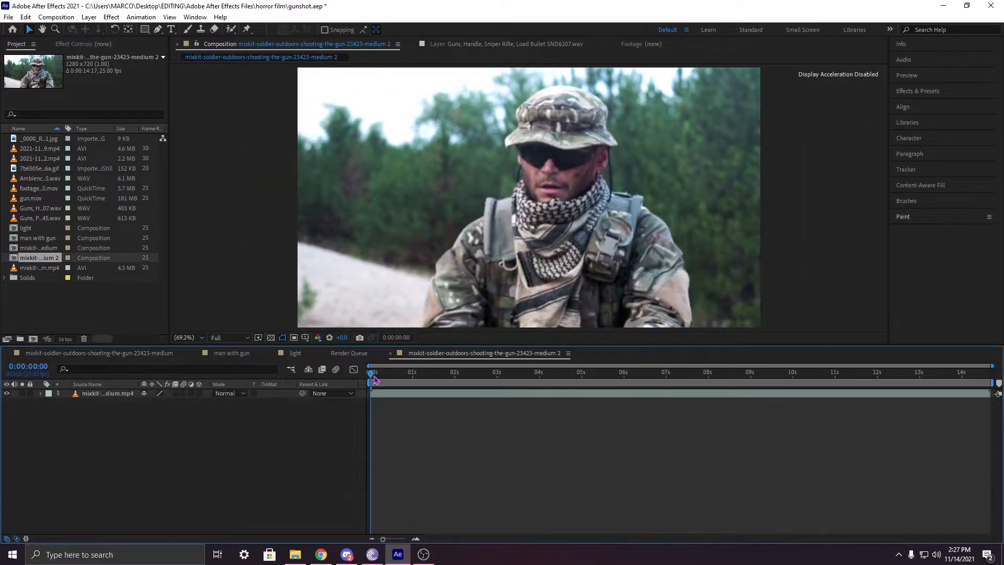
{"action": "left_click_drag", "start_coordinate": [372, 375], "coordinate": [584, 362]}
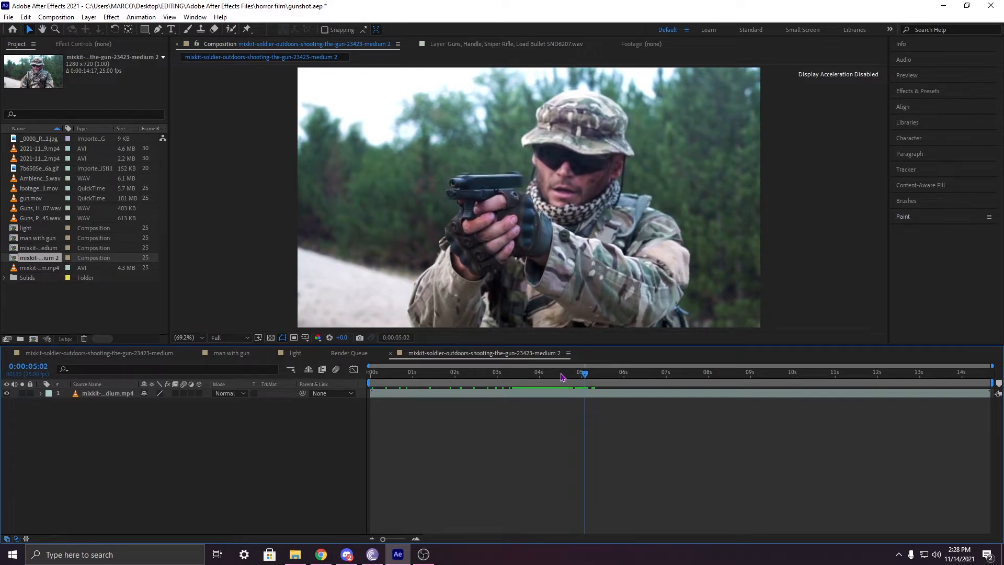
{"action": "key", "text": "ctrl+shift+d"}
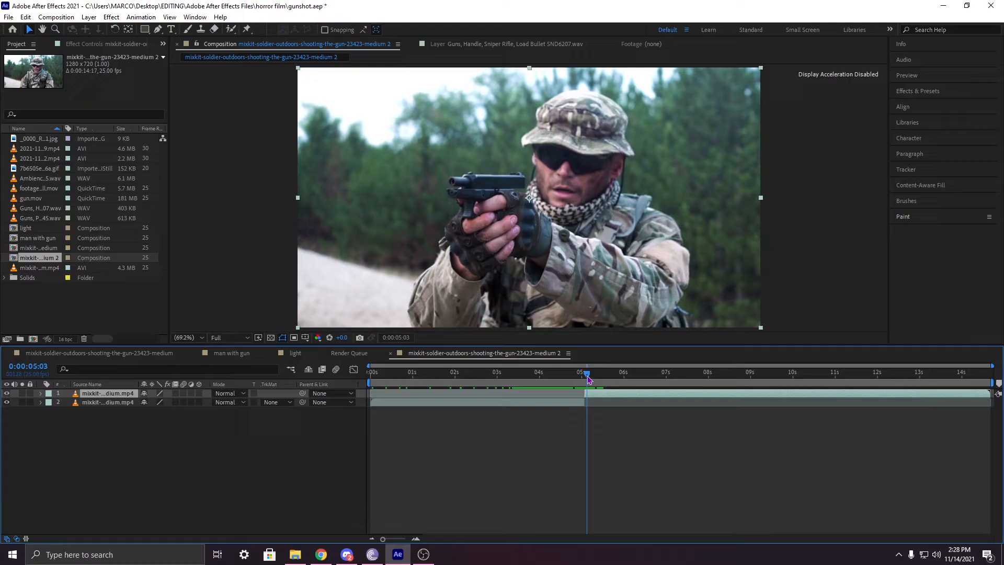
- Split the second part of the soldier clip at about 0:00:05:09 to separate the short firing segment
{"action": "left_click_drag", "start_coordinate": [586, 373], "coordinate": [599, 380]}
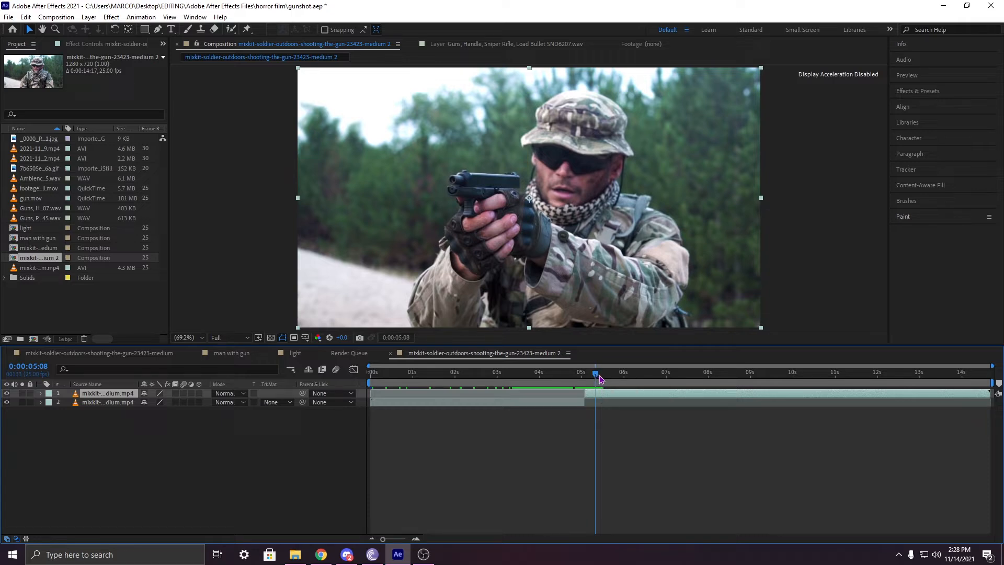
{"action": "left_click_drag", "start_coordinate": [596, 375], "coordinate": [577, 378]}
{"action": "key", "text": "ctrl+shift+d"}
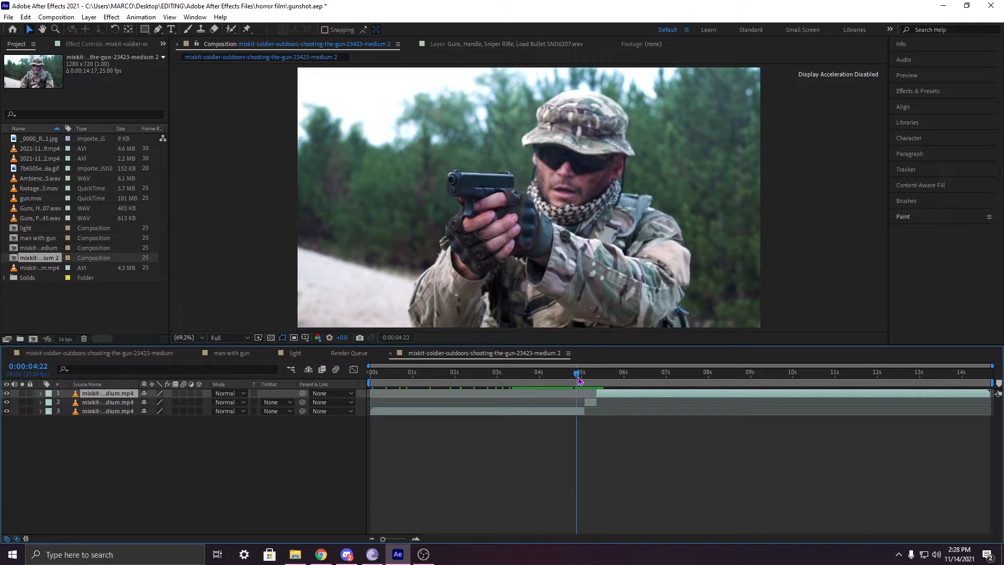
- Hide the clip parts before and after the firing segment and scrub the timeline to check the isolated segment
{"action": "left_click", "coordinate": [7, 411]}
{"action": "left_click", "coordinate": [6, 393]}
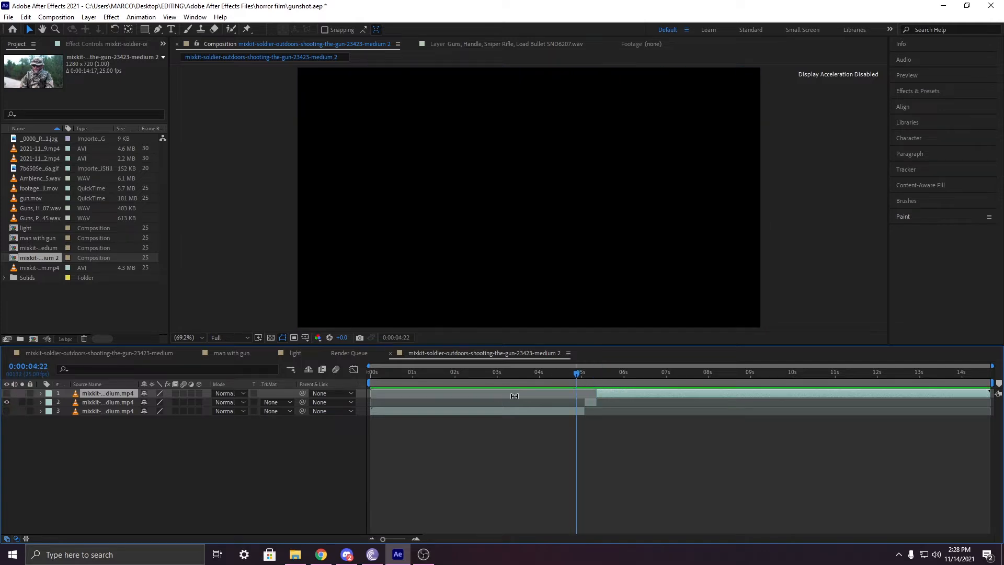
{"action": "left_click_drag", "start_coordinate": [577, 375], "coordinate": [557, 375]}
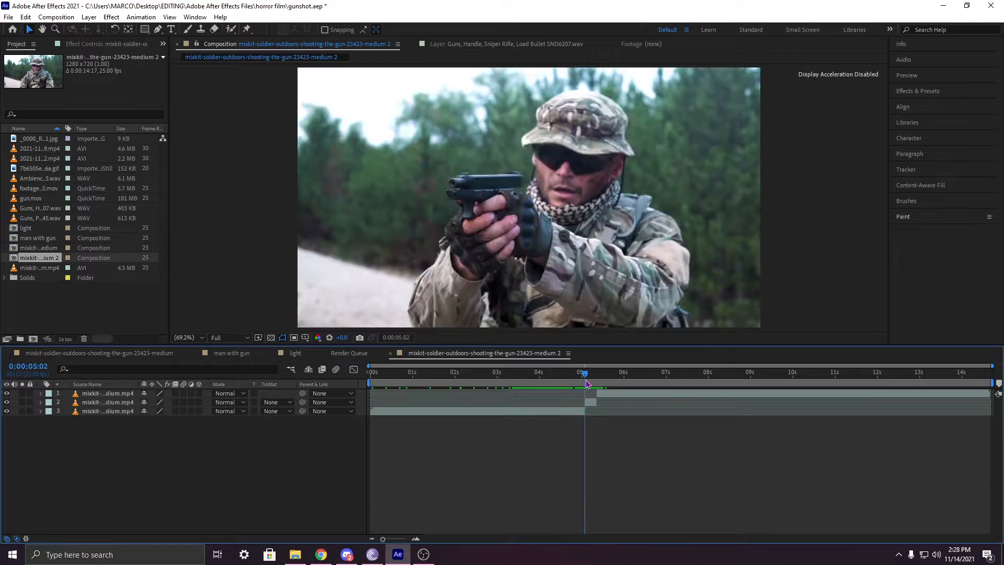
- Duplicate the short firing segment starting at 0:00:05:02
{"action": "left_click", "coordinate": [591, 402]}
{"action": "key", "text": "ctrl+d"}
{"action": "left_click", "coordinate": [601, 460]}
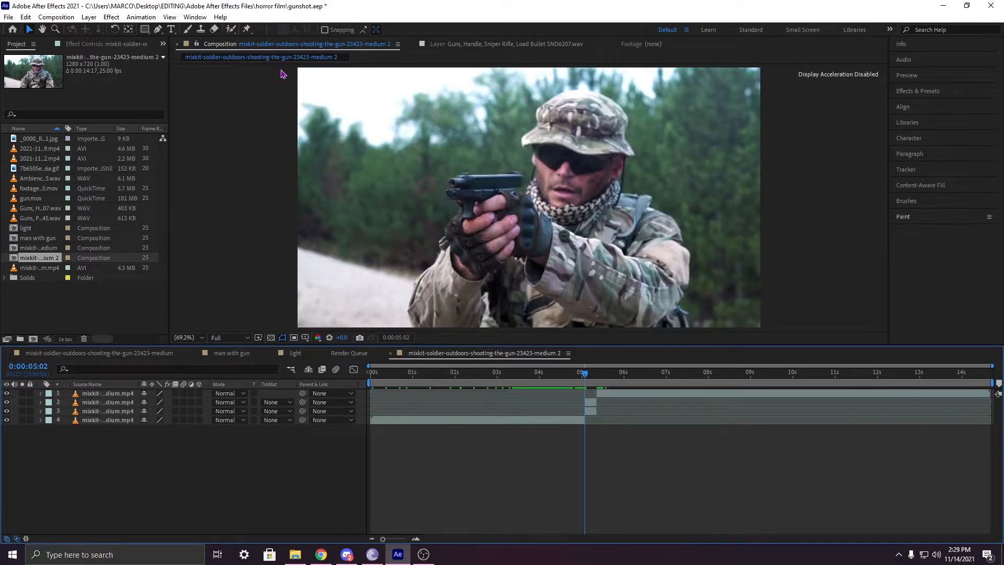
- Draw a mask with the Pen tool around the soldier's face on the upper copy of the firing segment
{"action": "left_click", "coordinate": [117, 402]}
{"action": "key", "text": "g"}
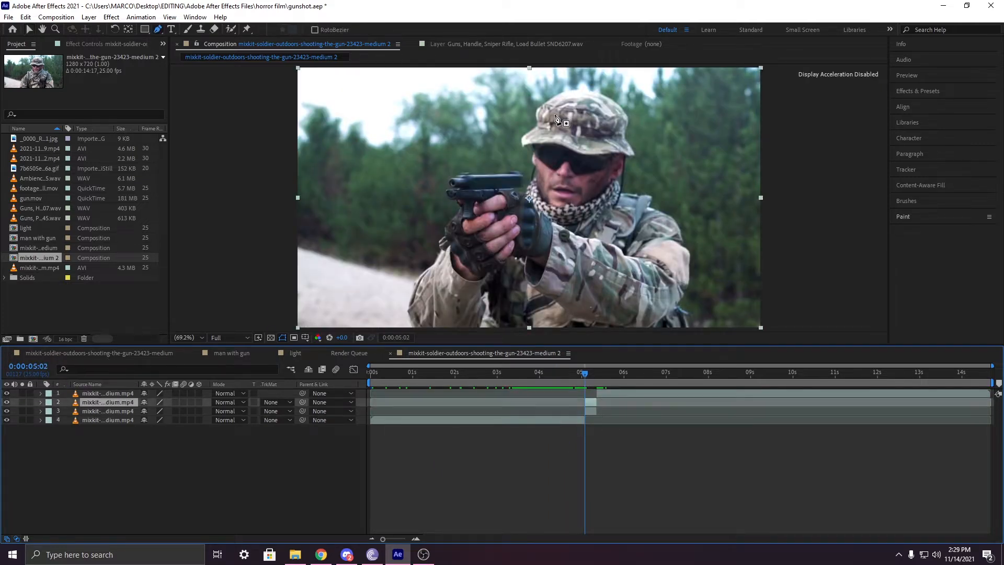
{"action": "left_click", "coordinate": [554, 114]}
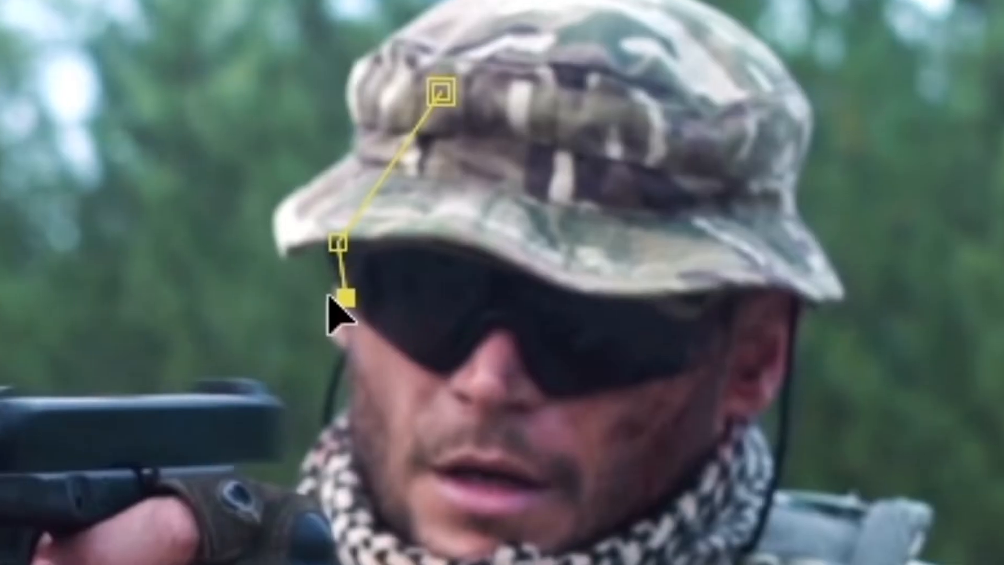
{"action": "left_click", "coordinate": [536, 171]}
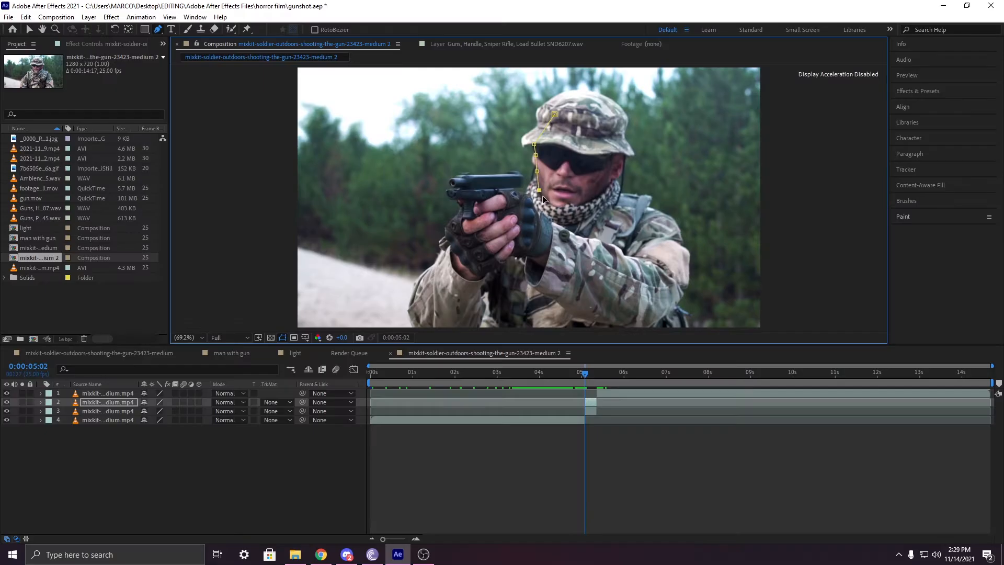
{"action": "left_click", "coordinate": [547, 201]}
{"action": "left_click", "coordinate": [559, 206]}
{"action": "left_click", "coordinate": [580, 204]}
{"action": "left_click", "coordinate": [598, 197]}
{"action": "left_click", "coordinate": [611, 185]}
- Draw a second mask around the soldier's nearer fingers and the glove behind them, ending at the wrist
{"action": "left_click", "coordinate": [510, 215]}
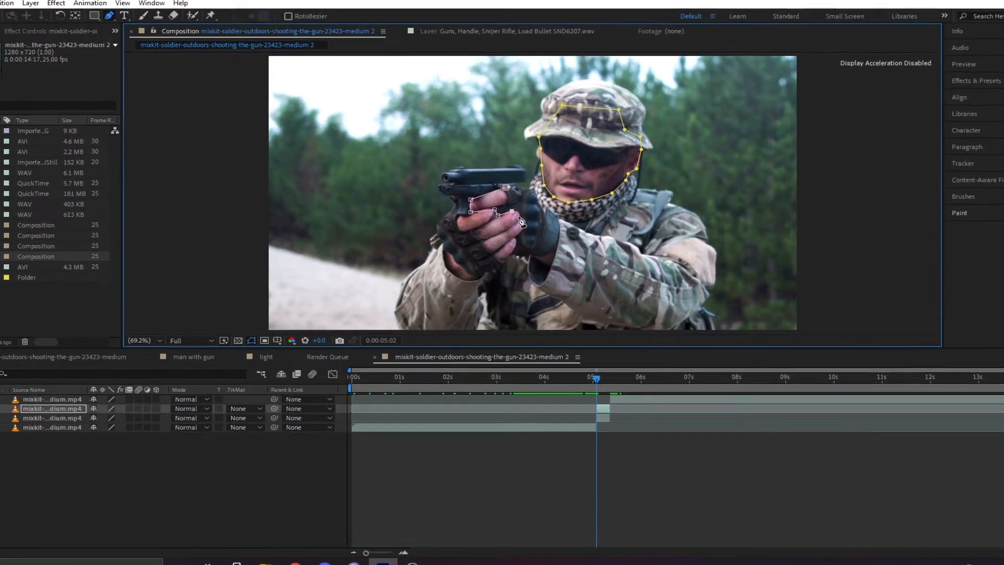
{"action": "left_click", "coordinate": [516, 218]}
{"action": "left_click", "coordinate": [517, 224]}
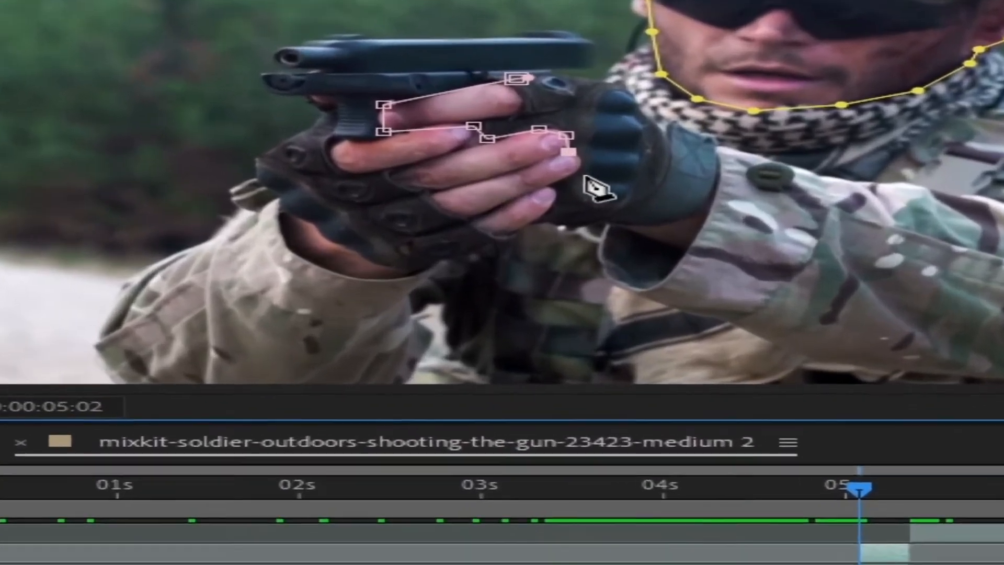
{"action": "left_click", "coordinate": [564, 194]}
{"action": "left_click", "coordinate": [535, 214]}
{"action": "left_click", "coordinate": [544, 230]}
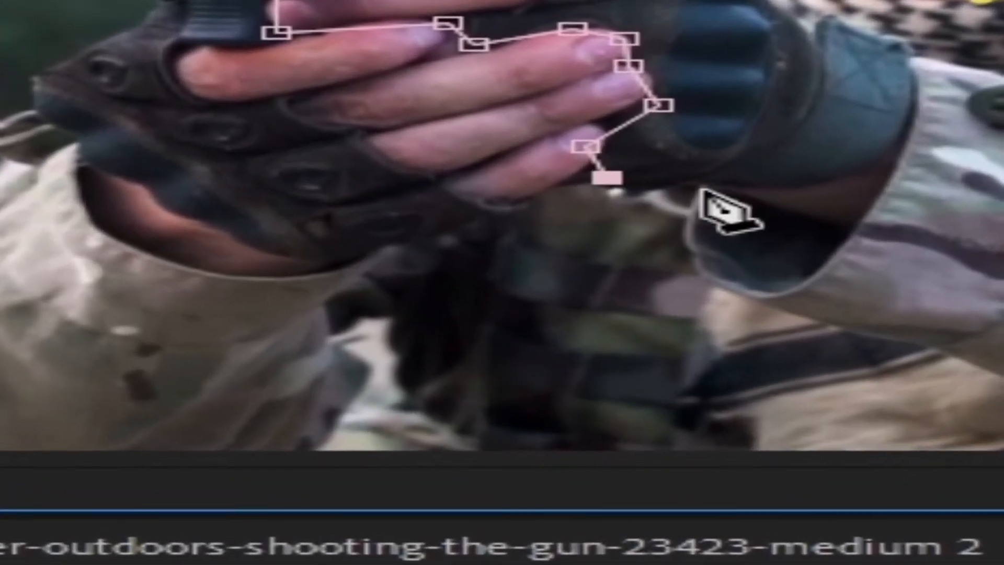
{"action": "left_click", "coordinate": [683, 195]}
{"action": "left_click", "coordinate": [792, 191]}
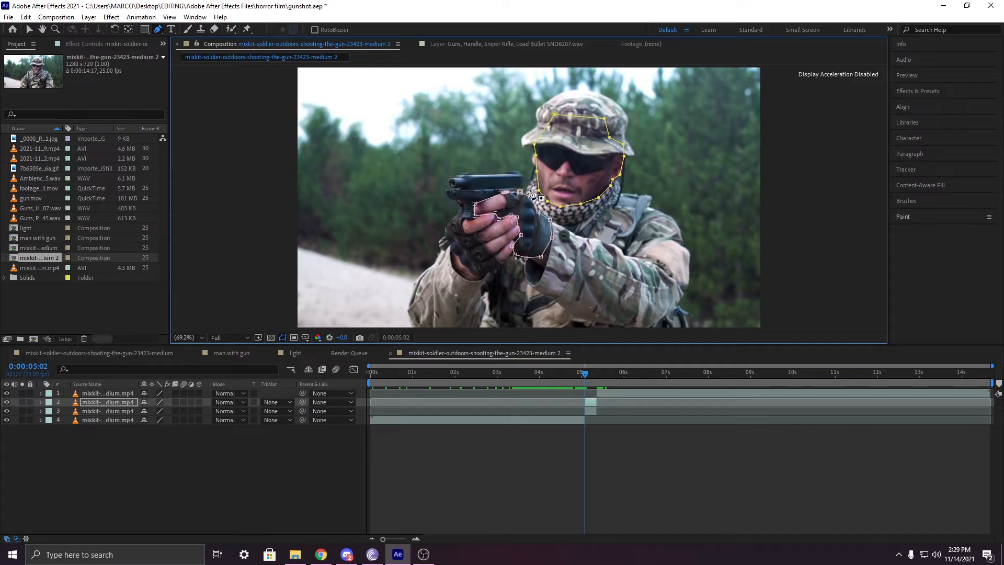
- Mask the scarf and neck area below the face and the small ear area beside the sunglasses
{"action": "left_click", "coordinate": [540, 173]}
{"action": "left_click", "coordinate": [603, 173]}
{"action": "left_click", "coordinate": [616, 206]}
{"action": "scroll", "coordinate": [537, 171], "scroll_direction": "up", "scroll_amount": 5}
{"action": "scroll", "coordinate": [536, 196], "scroll_direction": "down", "scroll_amount": 4}
- Draw a separate mask following the outline of the soldier's hat from the brim around the crown
{"action": "left_click", "coordinate": [534, 150]}
{"action": "left_click", "coordinate": [514, 176]}
{"action": "left_click", "coordinate": [608, 151]}
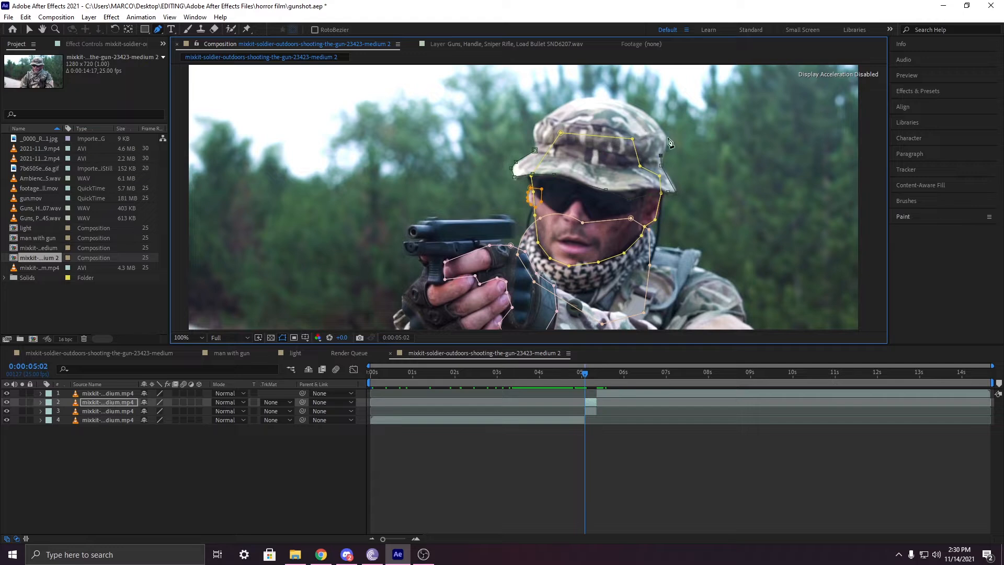
{"action": "left_click", "coordinate": [667, 137]}
{"action": "left_click_drag", "start_coordinate": [650, 115], "coordinate": [609, 116]}
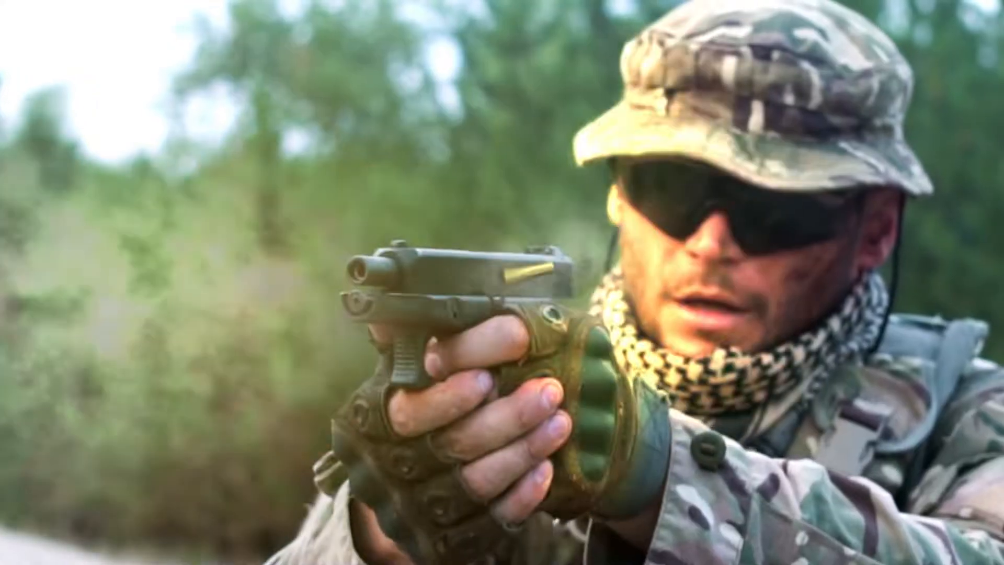
{"action": "left_click", "coordinate": [545, 116]}
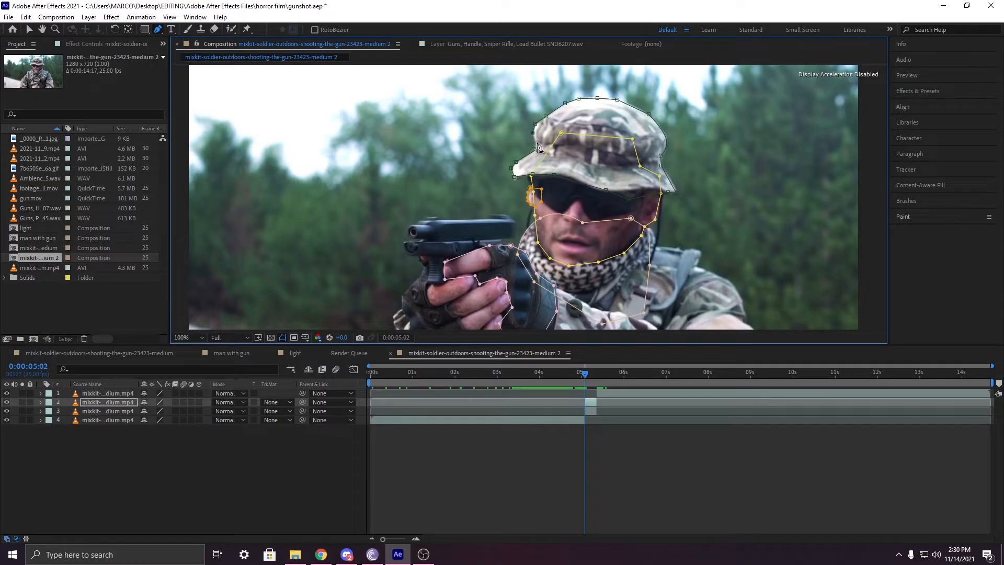
- Mask the remaining gloved hand below the pistol and hide the unmasked copy beneath the masked layer
{"action": "left_click_drag", "start_coordinate": [597, 254], "coordinate": [617, 168]}
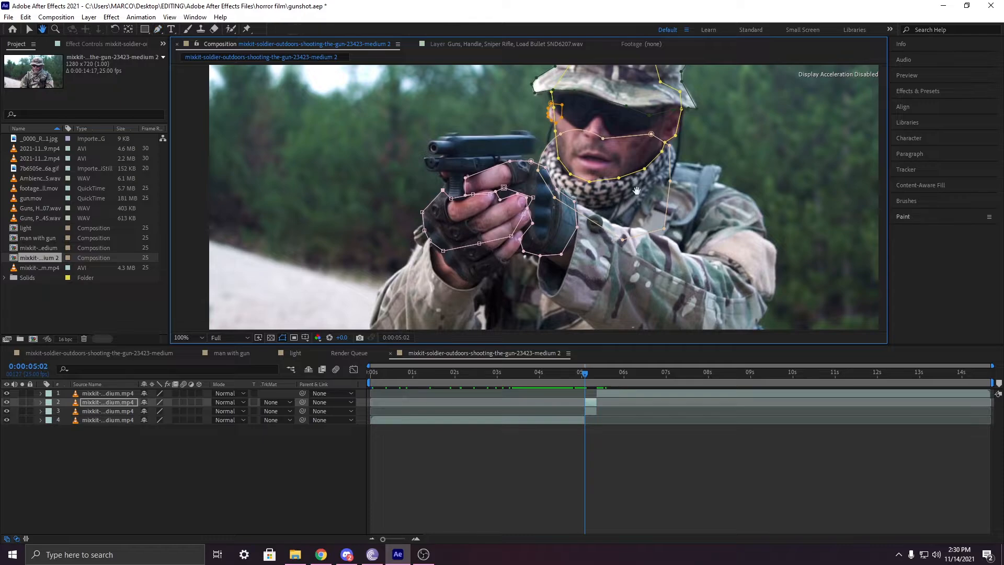
{"action": "scroll", "coordinate": [523, 186], "scroll_direction": "down", "scroll_amount": 4}
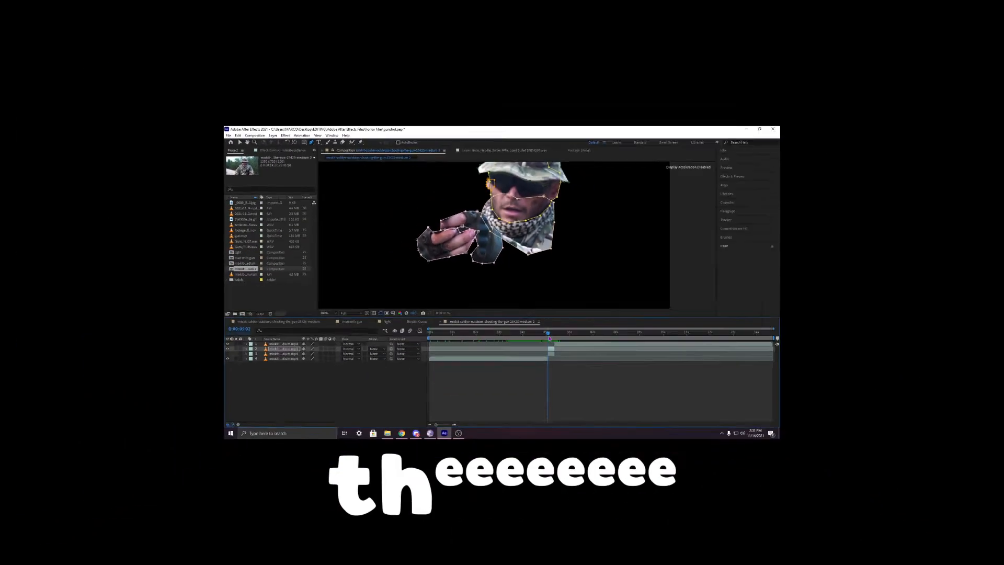
{"action": "key", "text": "v"}
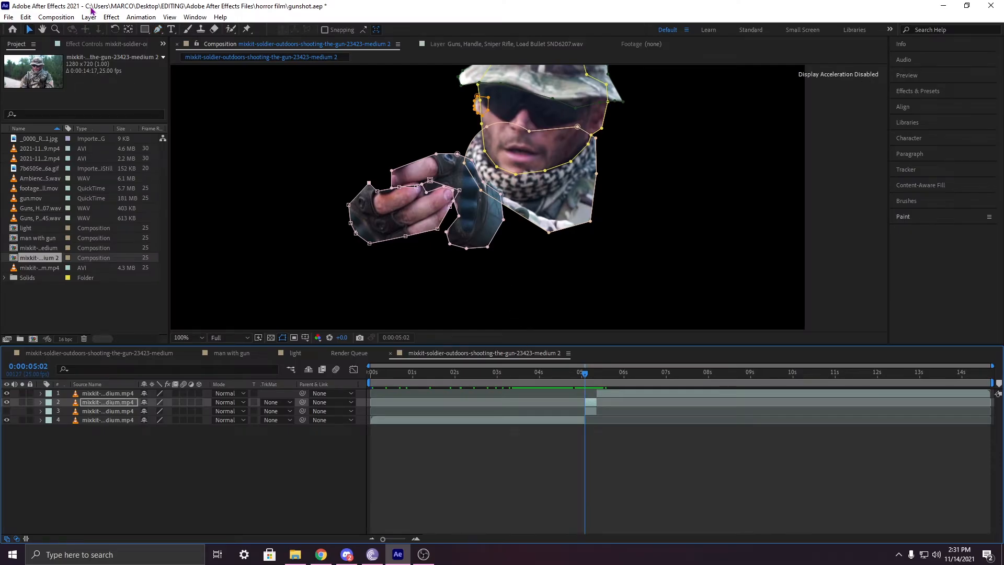
{"action": "left_click_drag", "start_coordinate": [613, 169], "coordinate": [610, 228]}
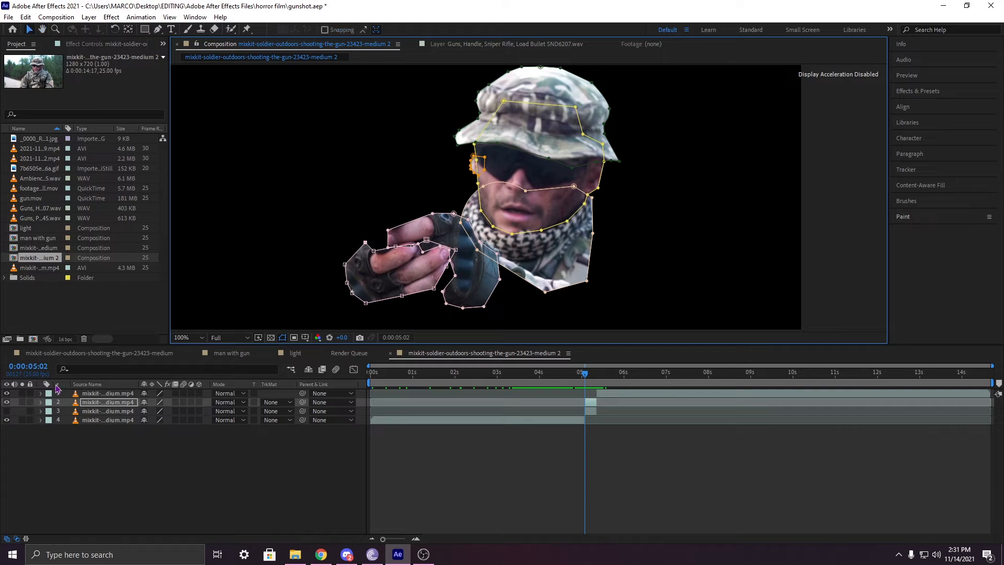
- Reveal the path, feather, opacity and expansion properties of all masks on the masked layer
{"action": "left_click", "coordinate": [42, 402]}
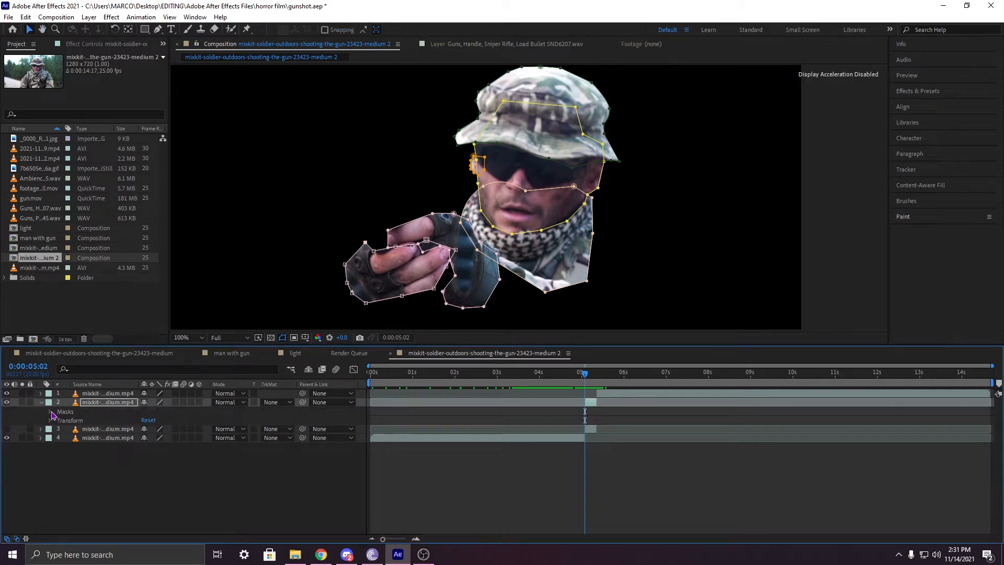
{"action": "key", "text": "m"}
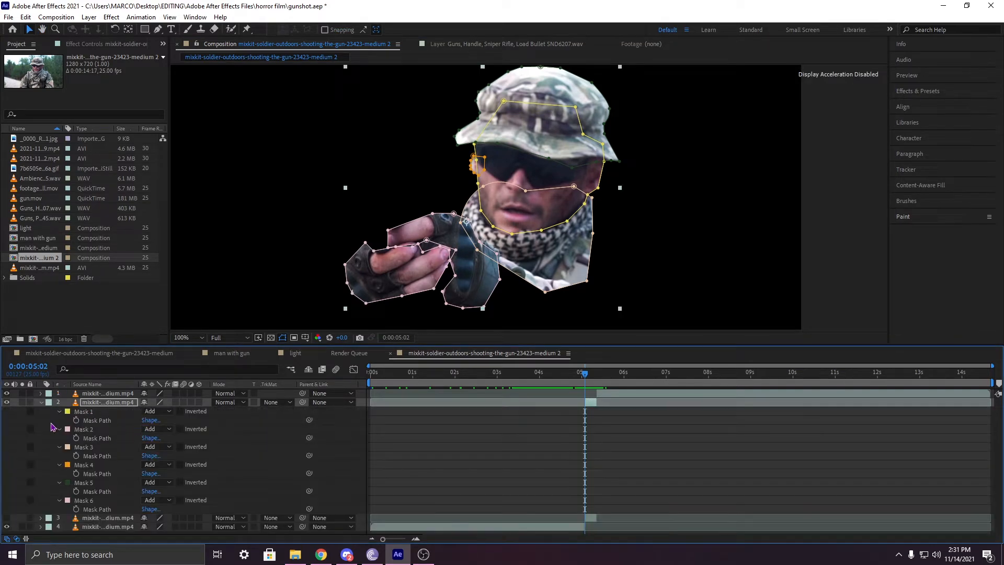
{"action": "key", "text": "m"}
{"action": "key", "text": "m"}
- Track Mask 1, the face mask, forward through the firing segment
{"action": "right_click", "coordinate": [87, 414]}
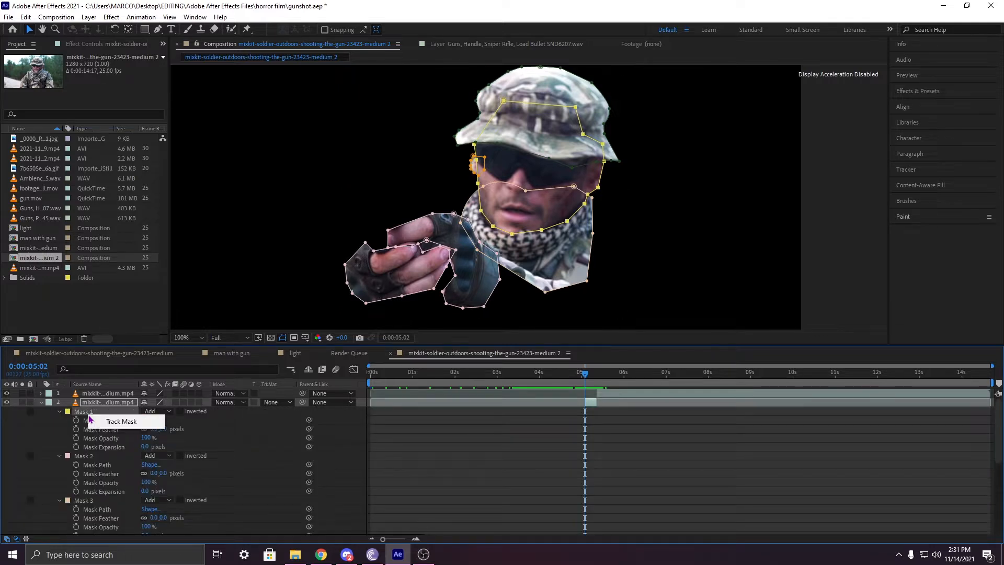
{"action": "left_click", "coordinate": [135, 422]}
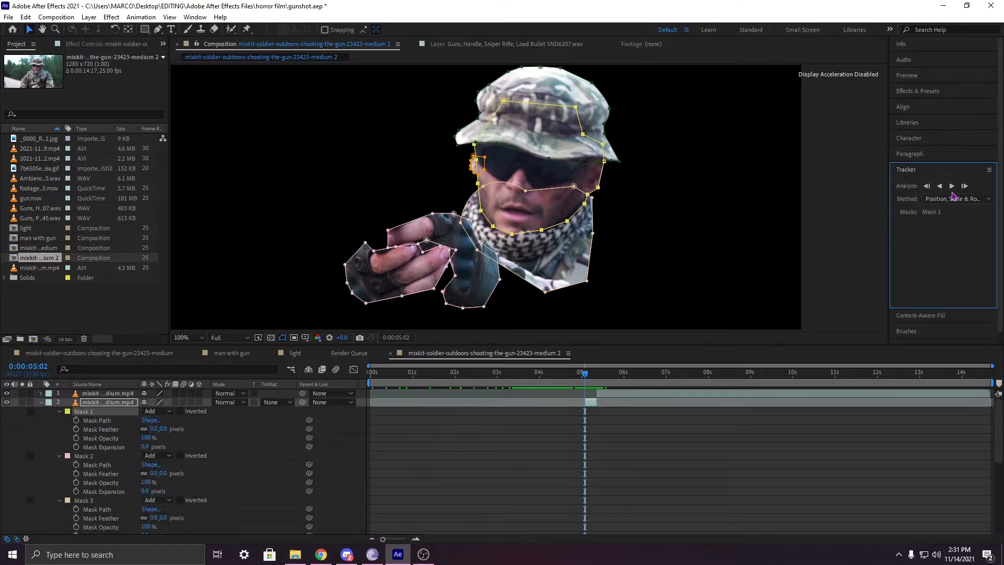
{"action": "right_click", "coordinate": [102, 414]}
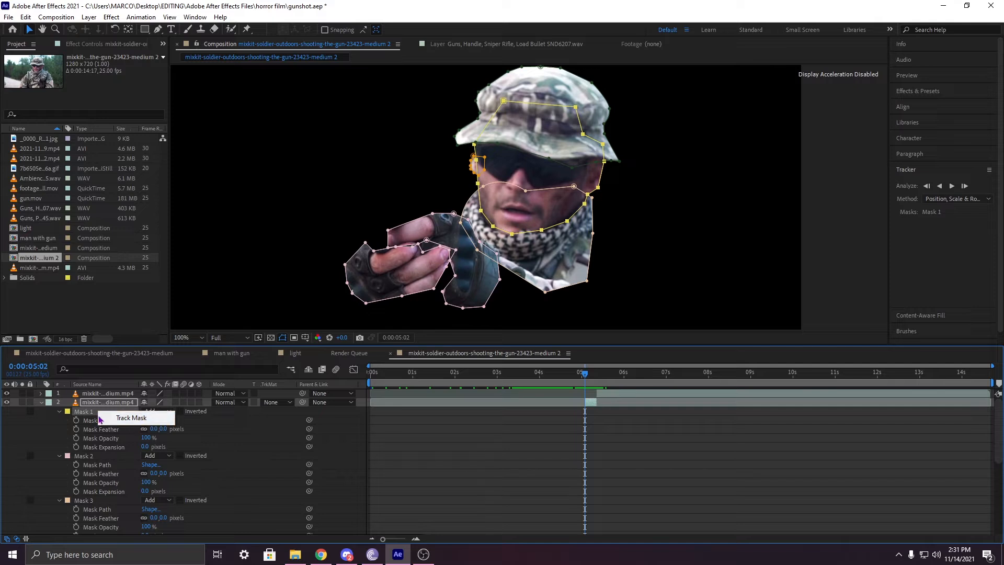
{"action": "left_click", "coordinate": [964, 186]}
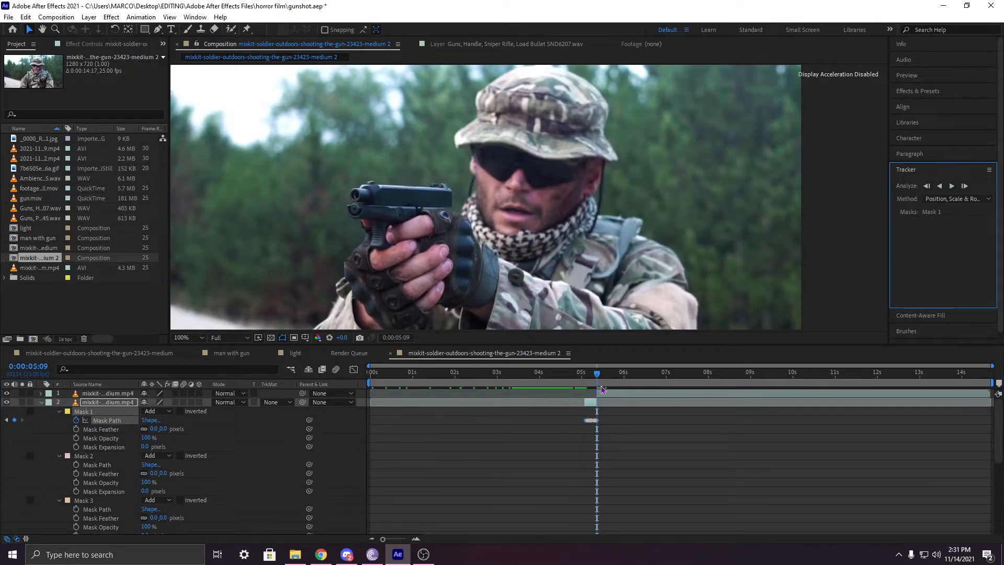
- Track Mask 2 forward from 0:00:05:02 through the firing segment and collapse the properties of Mask 1 and Mask 2
{"action": "right_click", "coordinate": [87, 455]}
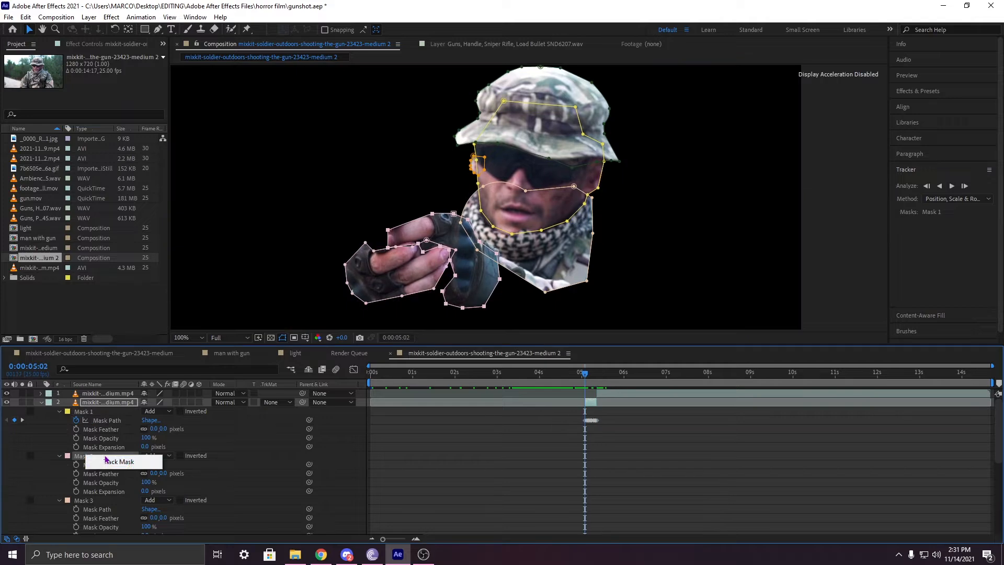
{"action": "left_click", "coordinate": [107, 461]}
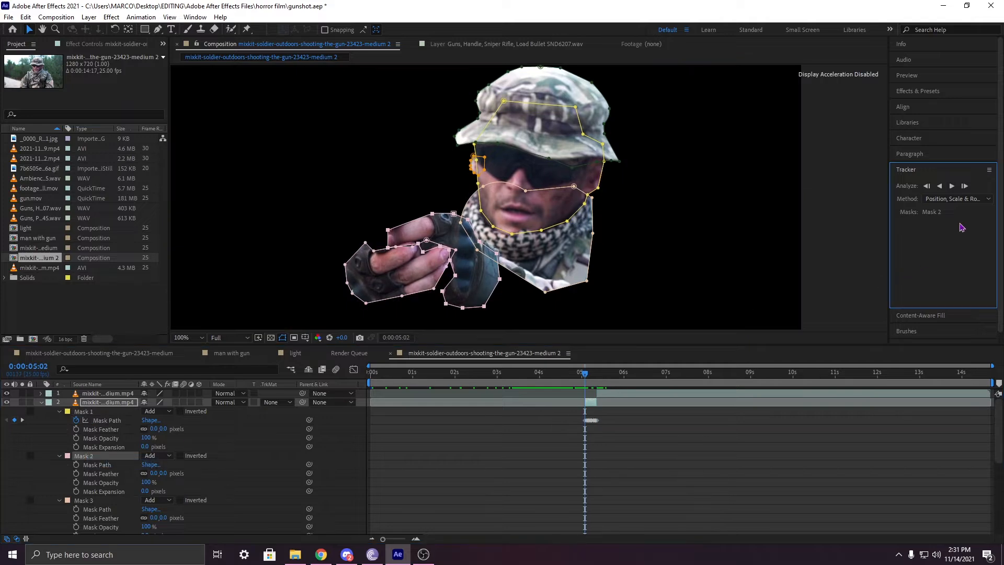
{"action": "left_click", "coordinate": [951, 186]}
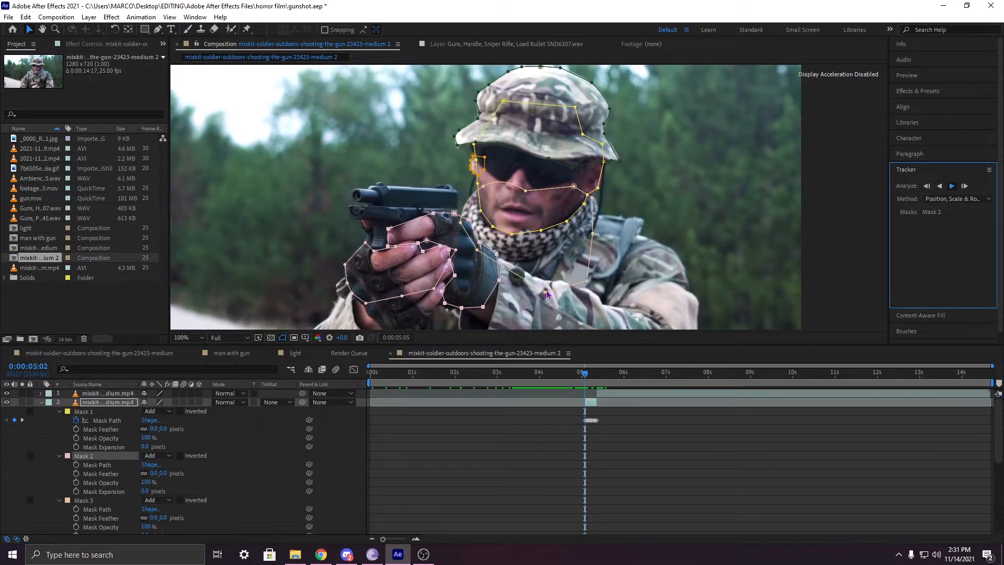
{"action": "left_click", "coordinate": [59, 411]}
{"action": "left_click", "coordinate": [59, 421]}
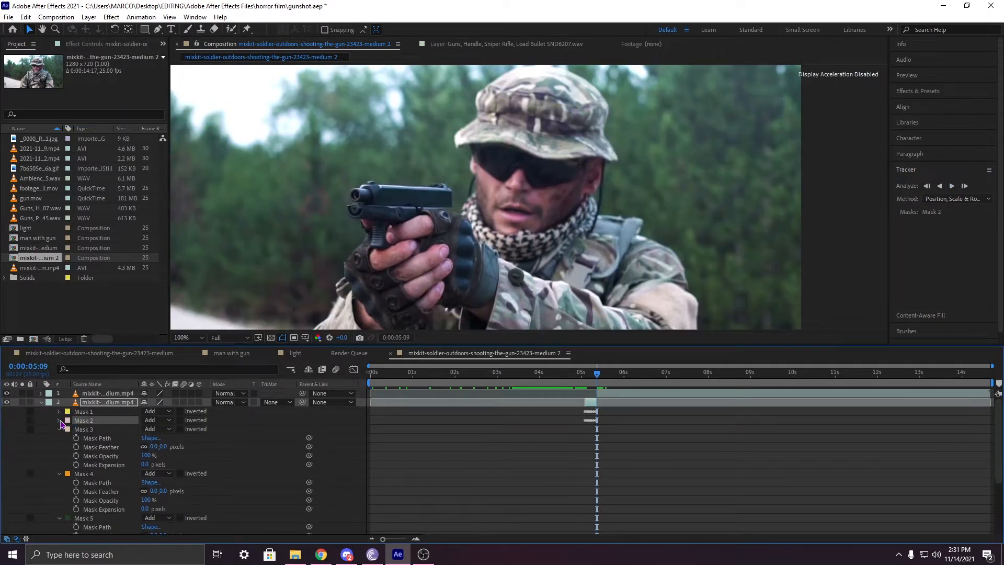
- Track Mask 3 forward from the start of the firing segment and return the playhead to 0:00:05:02
{"action": "left_click_drag", "start_coordinate": [597, 372], "coordinate": [585, 378]}
{"action": "left_click", "coordinate": [83, 429]}
{"action": "left_click", "coordinate": [951, 186]}
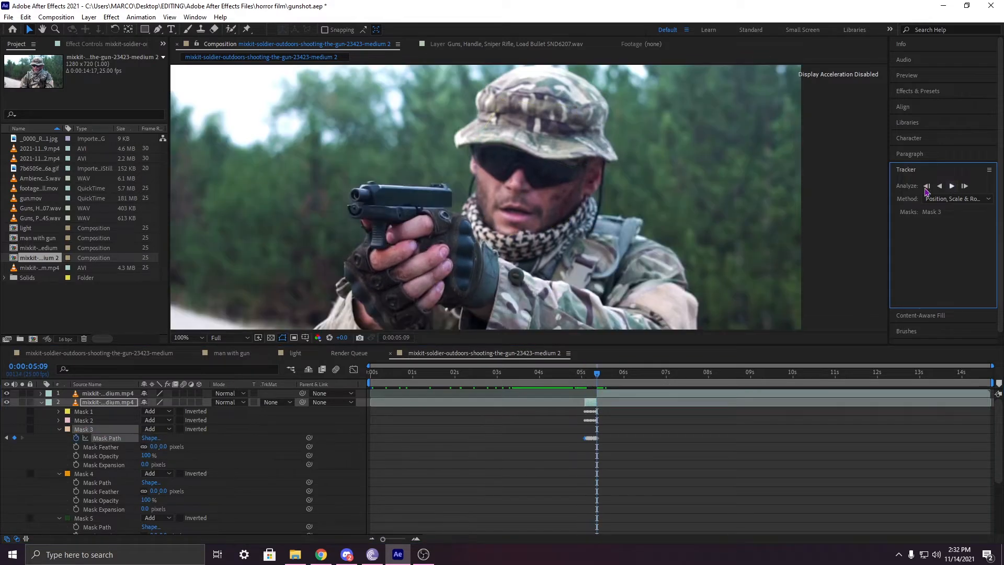
{"action": "left_click", "coordinate": [583, 374]}
{"action": "key", "text": "Page_Down"}
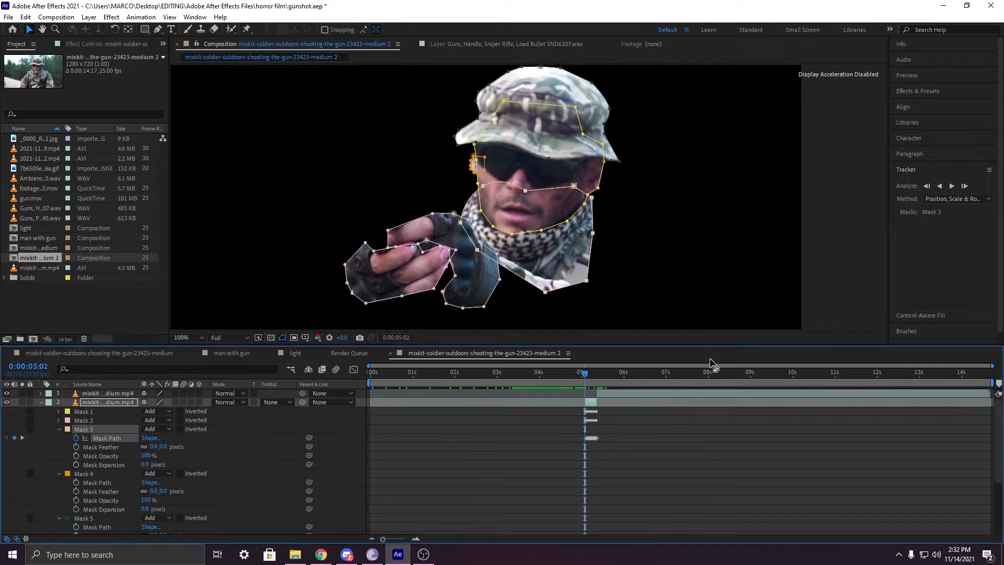
- Track Mask 4 forward through the firing segment, keep the finished masks collapsed and return the playhead to 0:00:05:02
{"action": "left_click", "coordinate": [59, 429]}
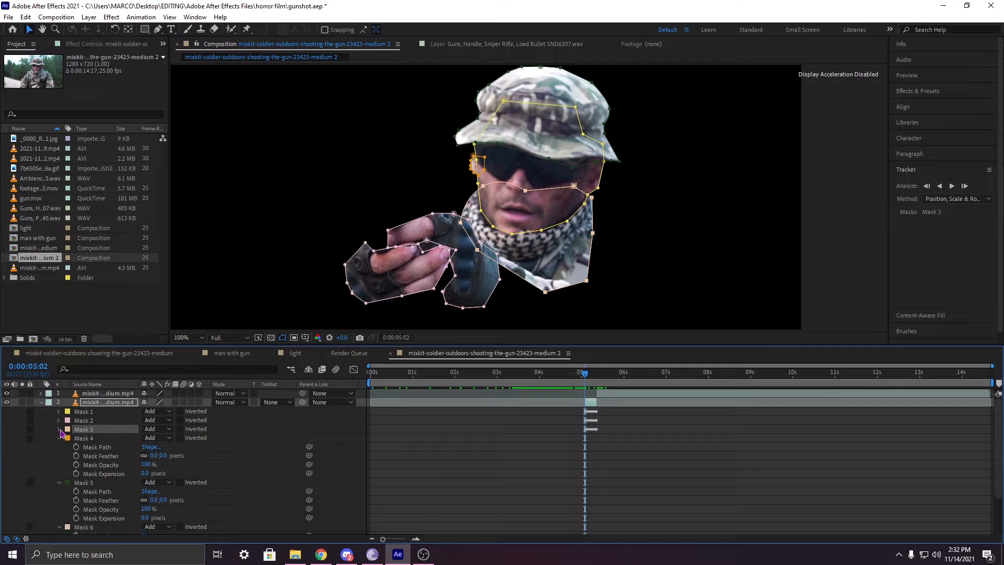
{"action": "left_click", "coordinate": [92, 441]}
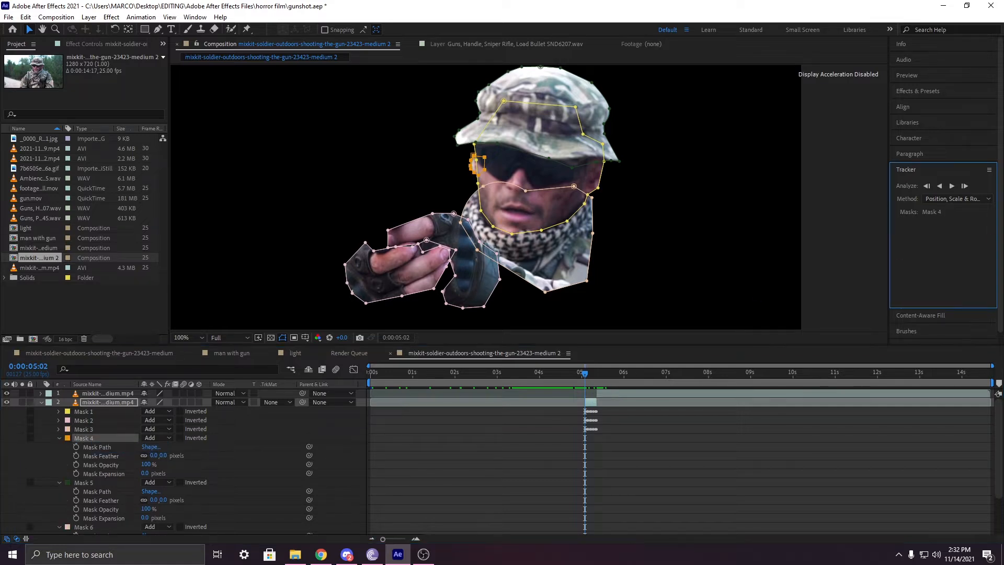
{"action": "left_click", "coordinate": [951, 186]}
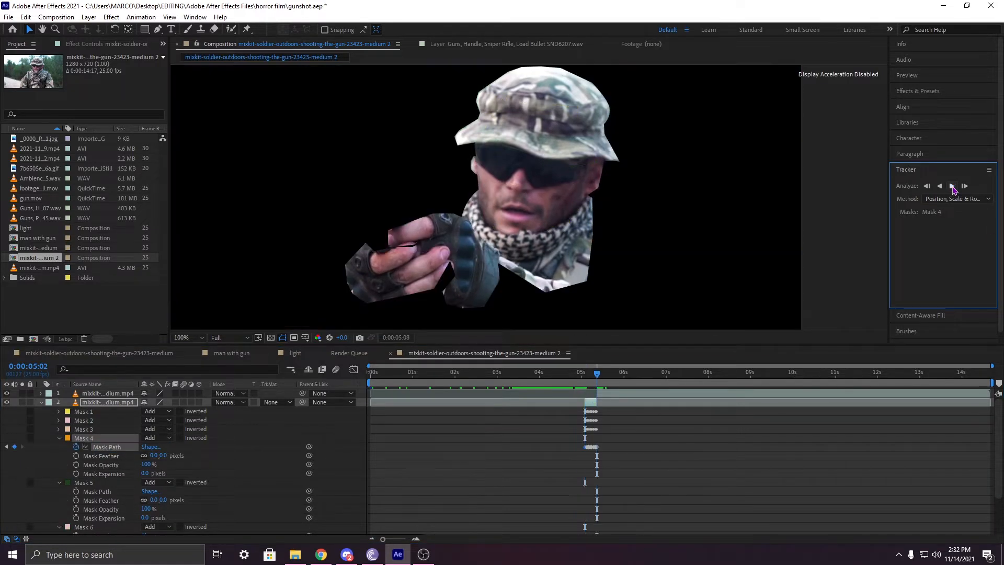
{"action": "left_click", "coordinate": [59, 438]}
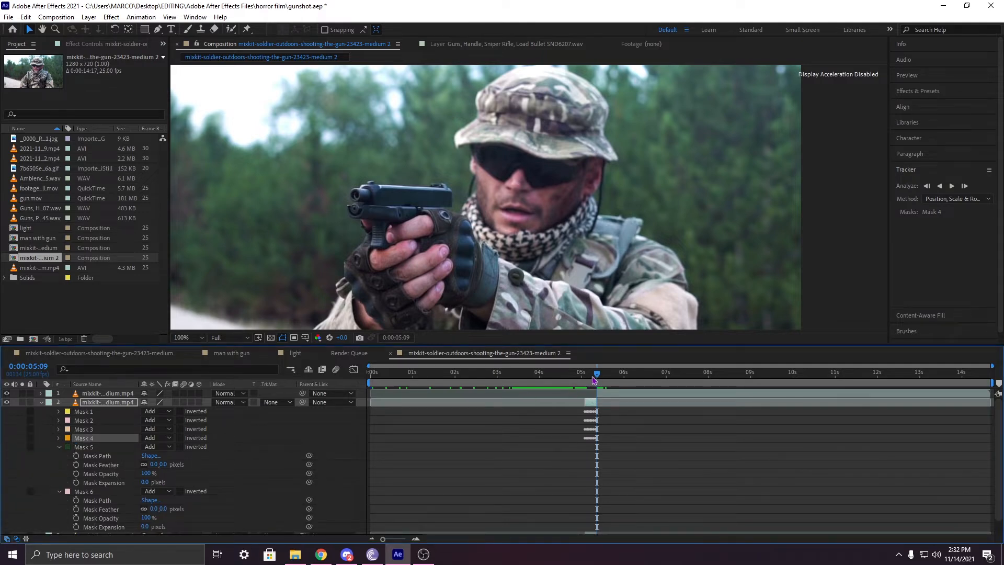
{"action": "left_click_drag", "start_coordinate": [594, 379], "coordinate": [586, 382]}
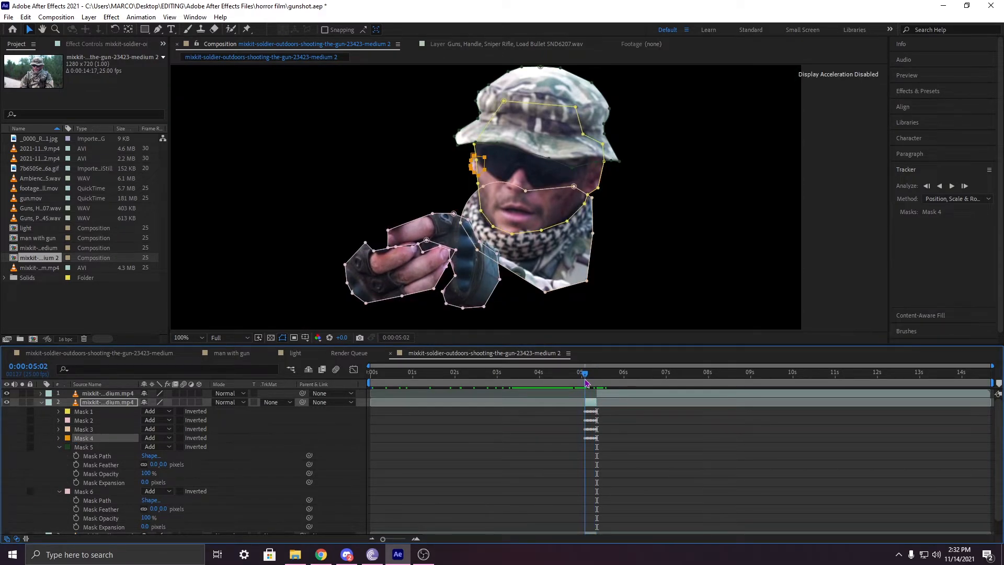
- Track Mask 5 forward from 0:00:05:02 through the firing segment, collapse its properties and return the playhead to 0:00:05:02
{"action": "left_click", "coordinate": [106, 449]}
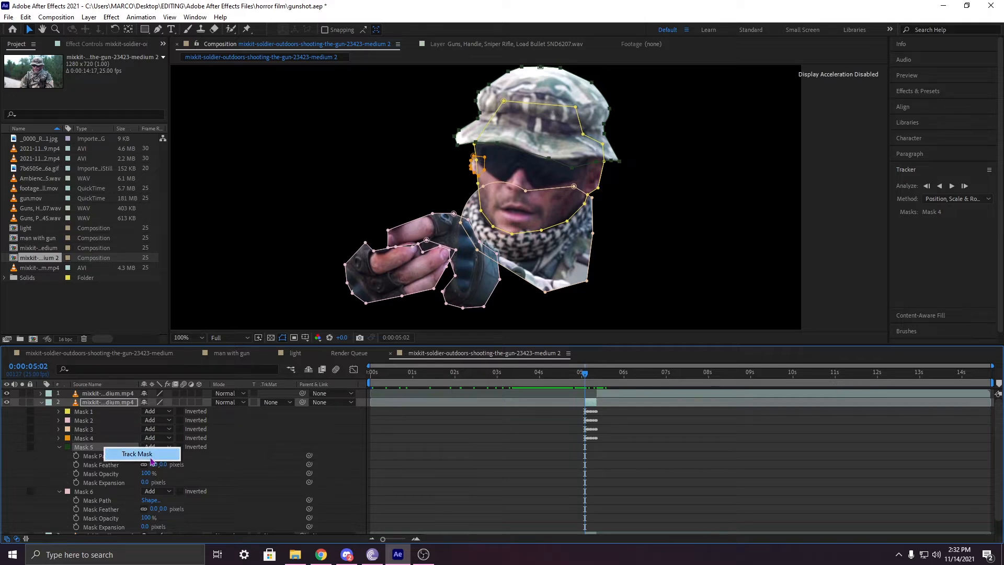
{"action": "left_click", "coordinate": [892, 265]}
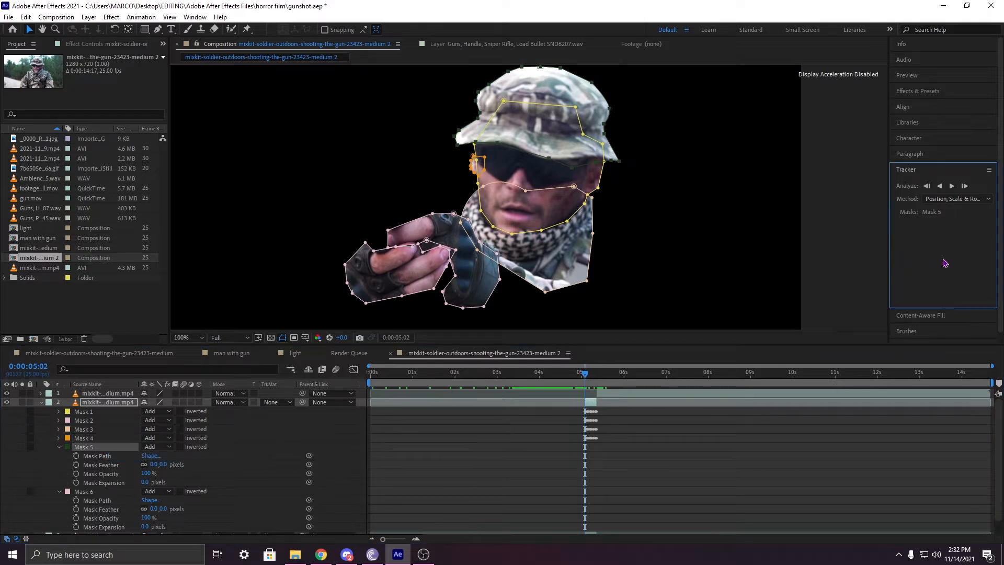
{"action": "left_click", "coordinate": [951, 186]}
{"action": "left_click", "coordinate": [59, 447]}
{"action": "left_click_drag", "start_coordinate": [595, 383], "coordinate": [585, 382]}
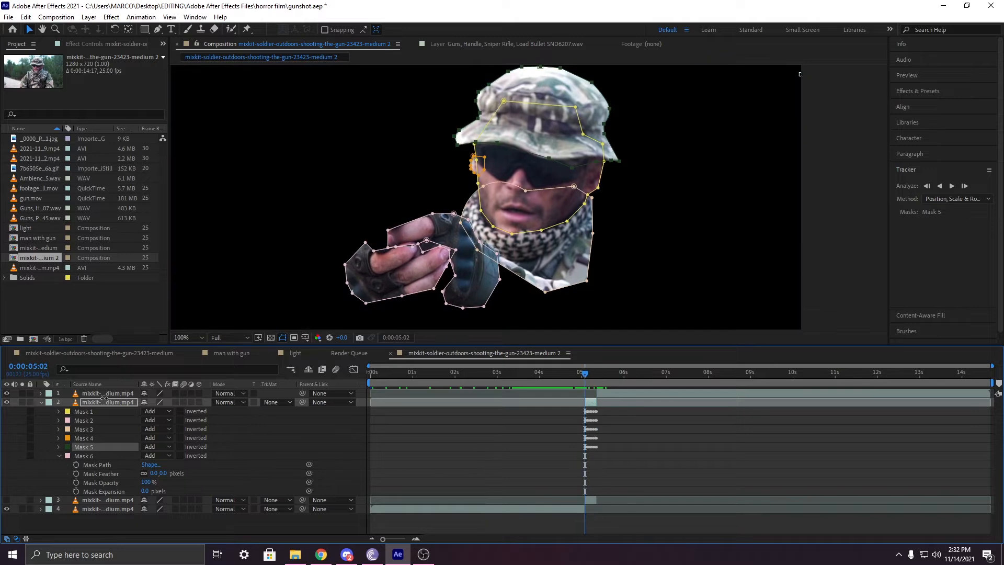
- Track Mask 6 forward through the firing segment, collapse the layer's masks and place the playhead at 0:00:05:05 with nothing selected
{"action": "left_click", "coordinate": [84, 455]}
{"action": "left_click", "coordinate": [951, 186]}
{"action": "left_click", "coordinate": [59, 455]}
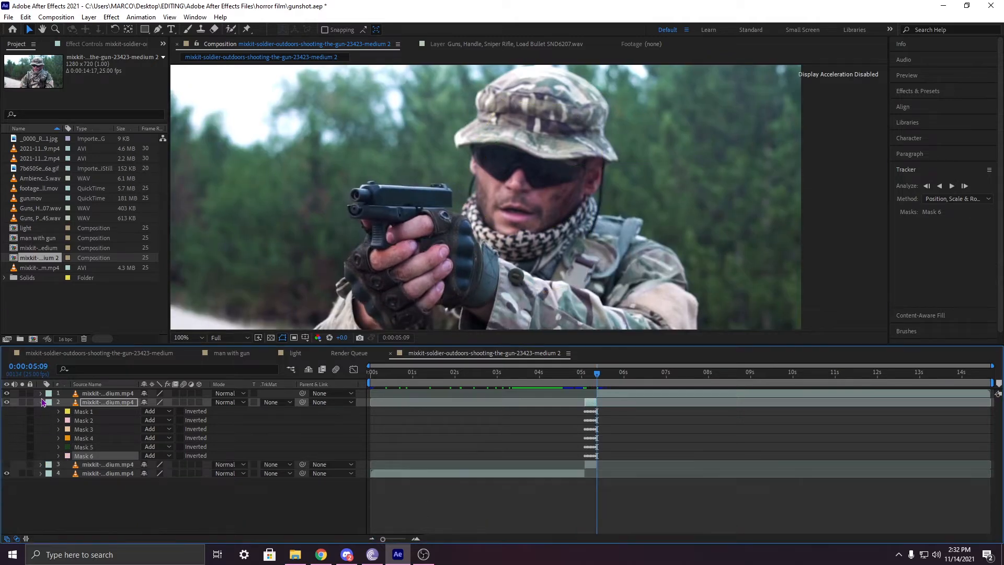
{"action": "key", "text": "m"}
{"action": "left_click_drag", "start_coordinate": [597, 375], "coordinate": [590, 378]}
{"action": "key", "text": "F2"}
{"action": "key", "text": "space"}
{"action": "left_click_drag", "start_coordinate": [556, 194], "coordinate": [559, 202]}
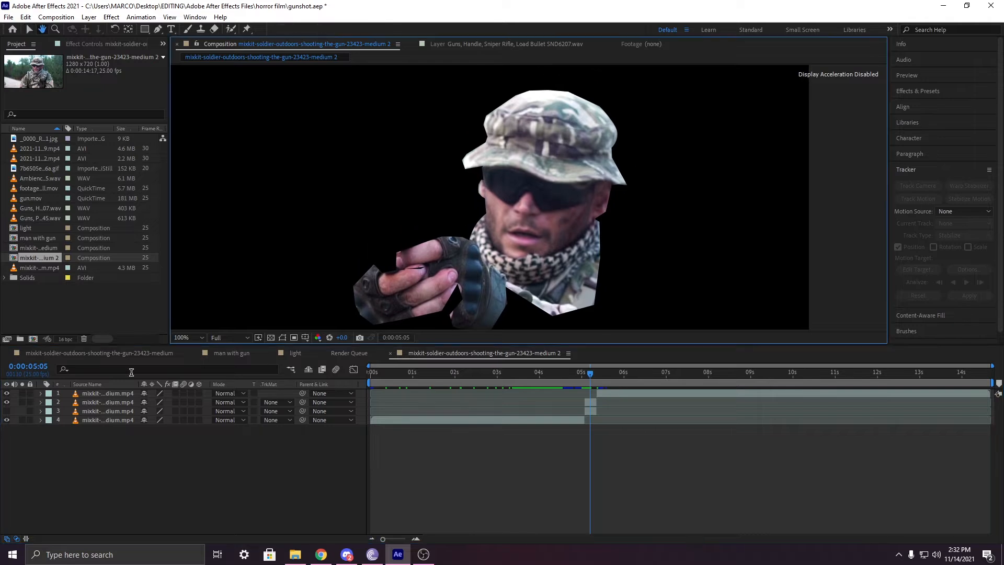
- Set the feather of all six masks on the masked layer to 7 pixels
{"action": "left_click", "coordinate": [111, 411]}
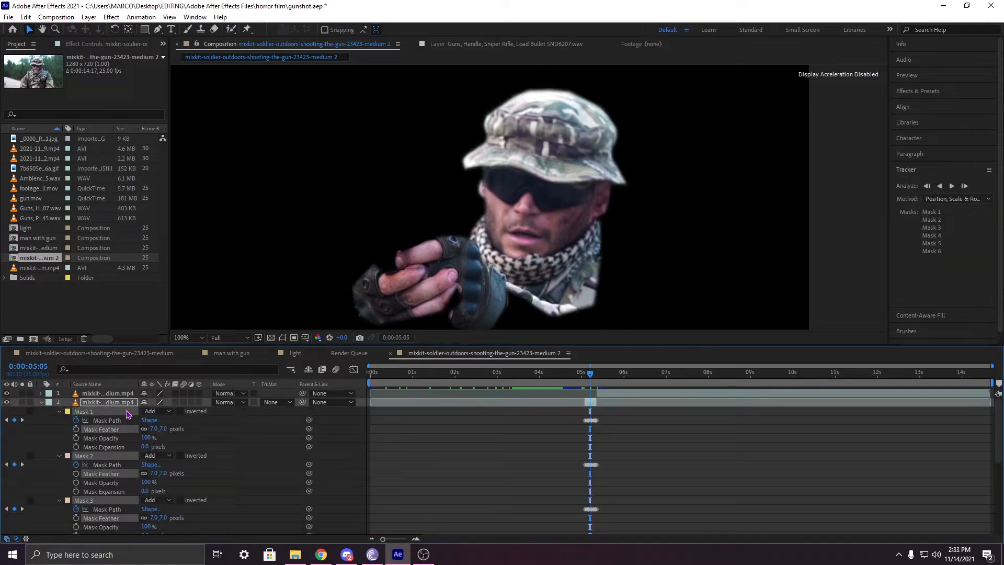
{"action": "left_click", "coordinate": [262, 446]}
- Increase the mask feather to 42 pixels on Mask 2, 52 on Mask 3, 36 on Mask 4 and 24 on Mask 6
{"action": "left_click", "coordinate": [85, 457]}
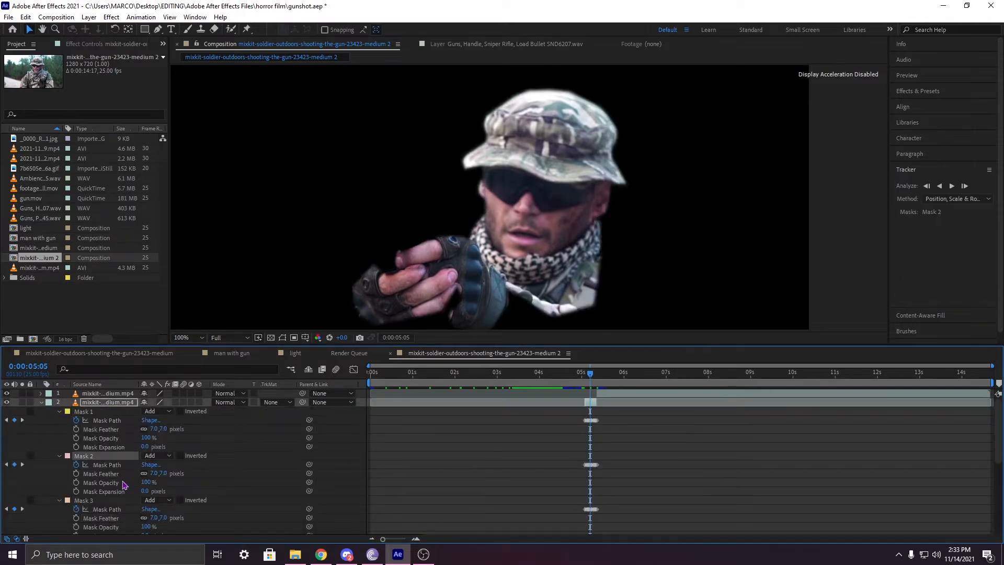
{"action": "left_click_drag", "start_coordinate": [155, 473], "coordinate": [182, 483]}
{"action": "scroll", "coordinate": [98, 475], "scroll_direction": "down", "scroll_amount": 2}
{"action": "scroll", "coordinate": [175, 475], "scroll_direction": "down", "scroll_amount": 1}
{"action": "scroll", "coordinate": [205, 497], "scroll_direction": "down", "scroll_amount": 2}
{"action": "left_click_drag", "start_coordinate": [161, 517], "coordinate": [173, 517]}
{"action": "scroll", "coordinate": [205, 500], "scroll_direction": "down", "scroll_amount": 1}
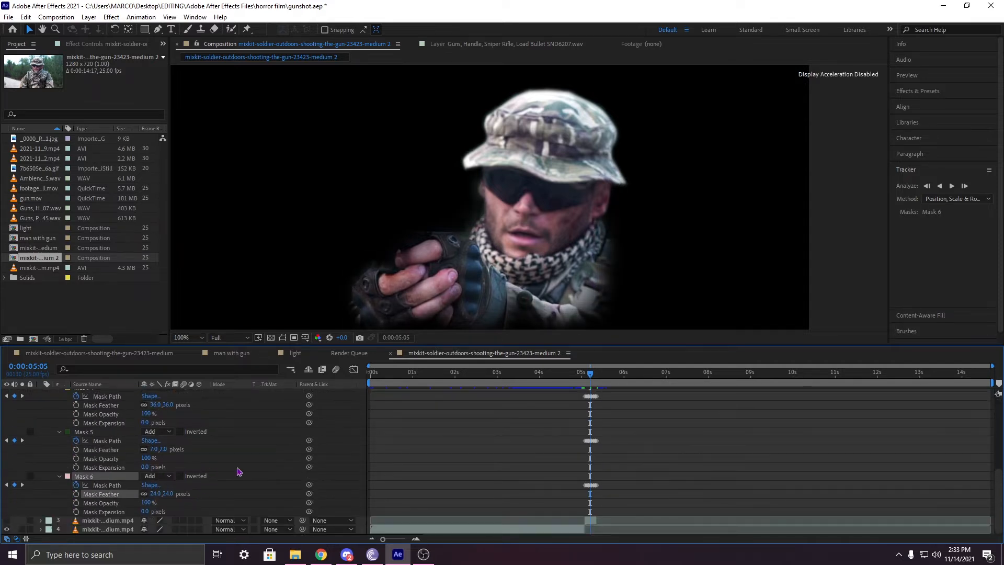
{"action": "scroll", "coordinate": [230, 470], "scroll_direction": "up", "scroll_amount": 5}
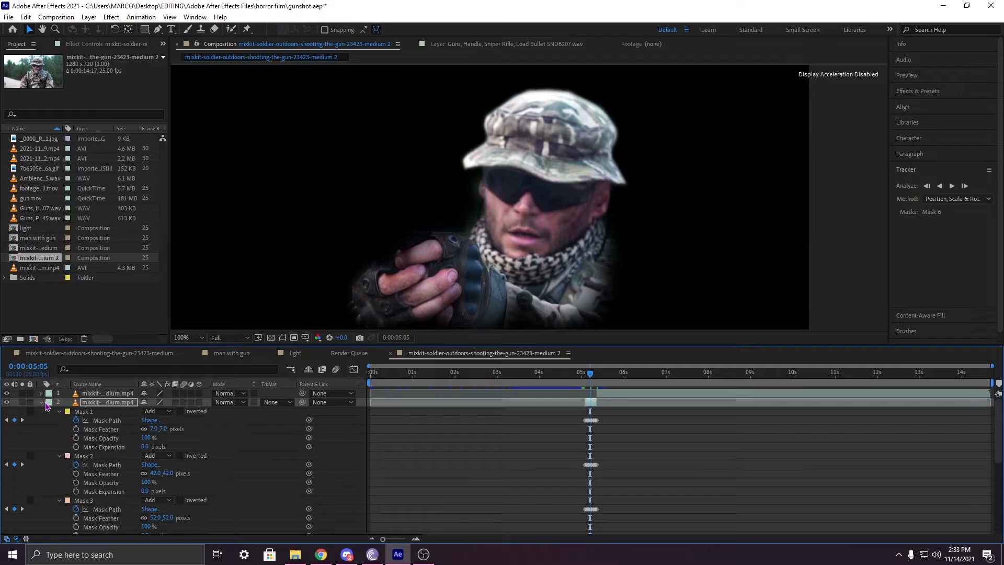
- Make the masked layer a 3D layer and collapse its mask properties
{"action": "left_click", "coordinate": [198, 402]}
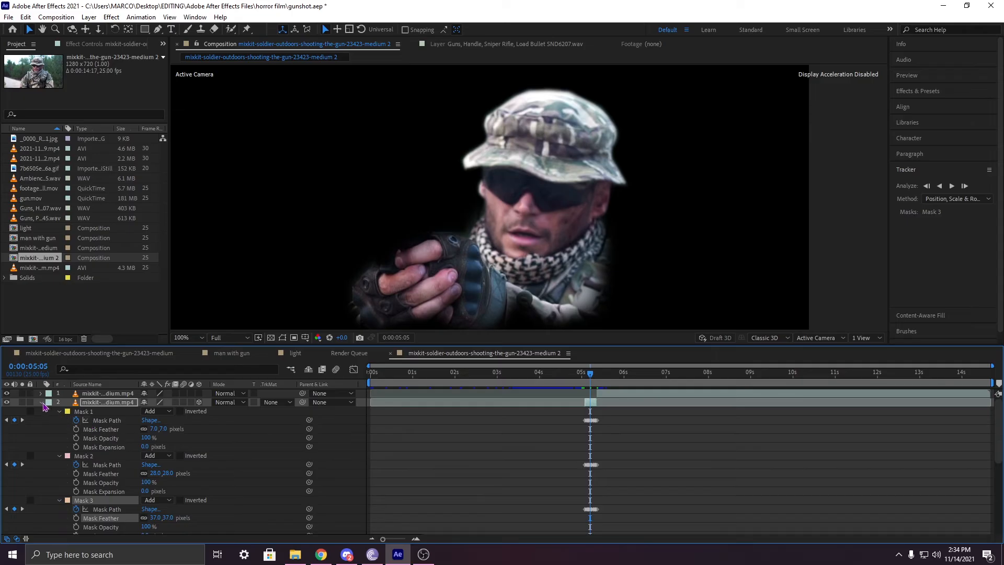
{"action": "left_click", "coordinate": [42, 402]}
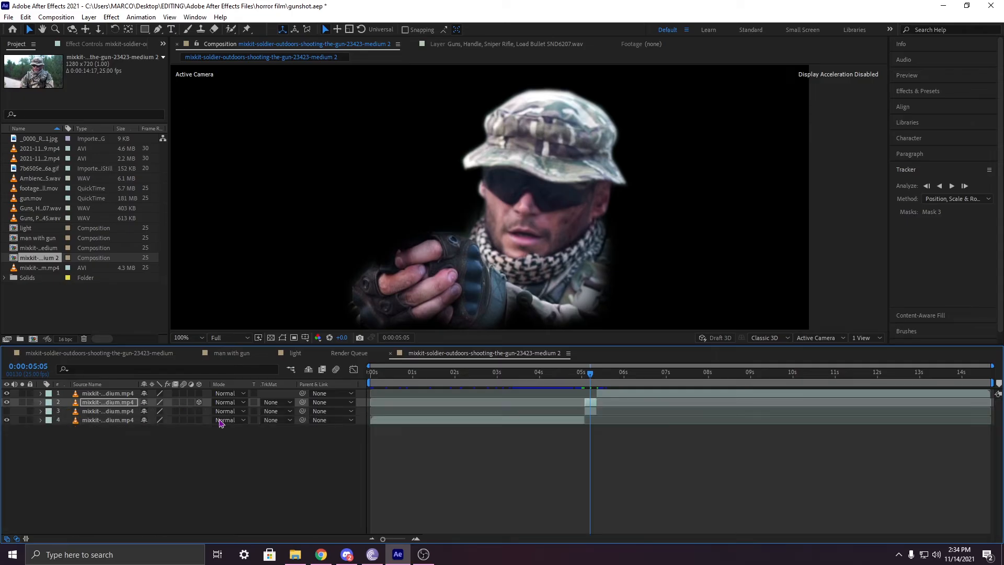
{"action": "left_click", "coordinate": [220, 402]}
- Add an orange spot light with 100% intensity, 90° cone angle, 50% cone feather, Smooth falloff, radius and falloff distance 500, without shadows
{"action": "right_click", "coordinate": [160, 456]}
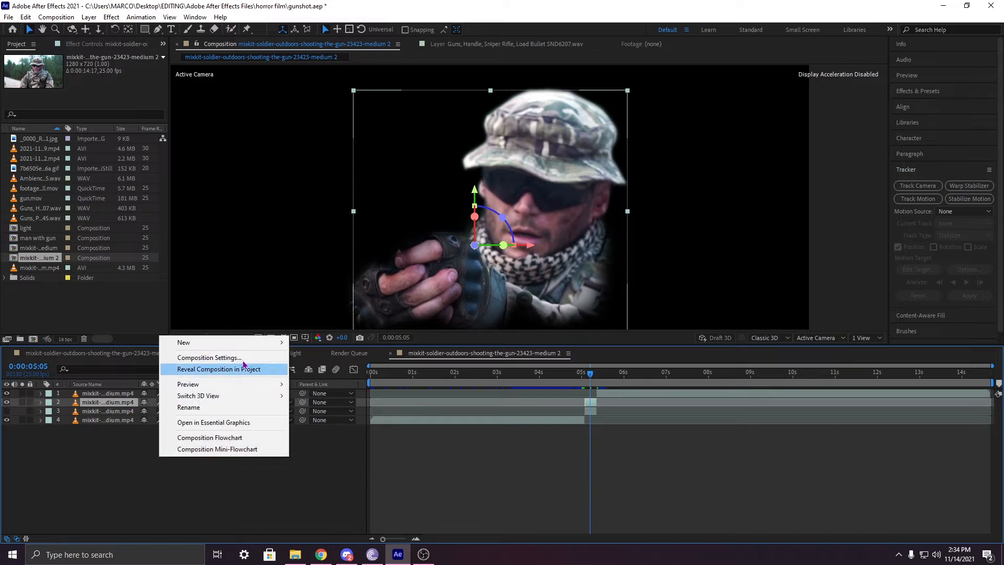
{"action": "mouse_move", "coordinate": [245, 342]}
{"action": "left_click", "coordinate": [314, 377]}
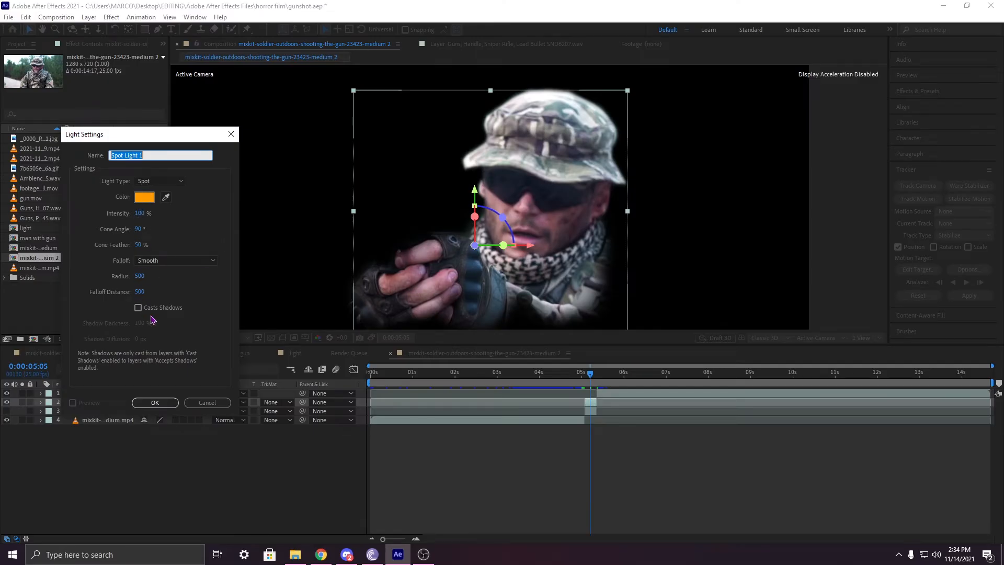
{"action": "left_click", "coordinate": [154, 403]}
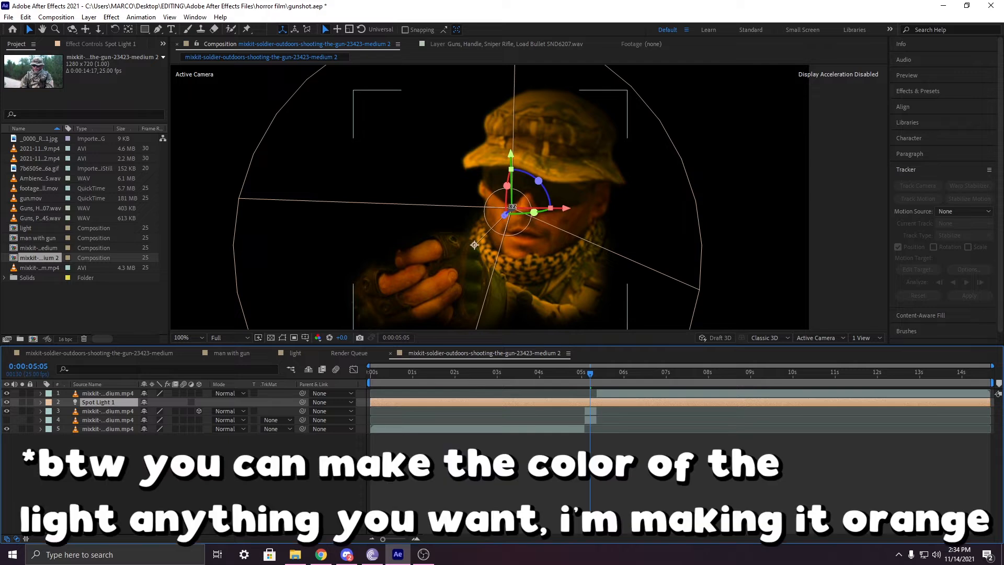
- Show the unmasked firing layer and move the spot light to the muzzle of the gun
{"action": "left_click_drag", "start_coordinate": [519, 211], "coordinate": [332, 210]}
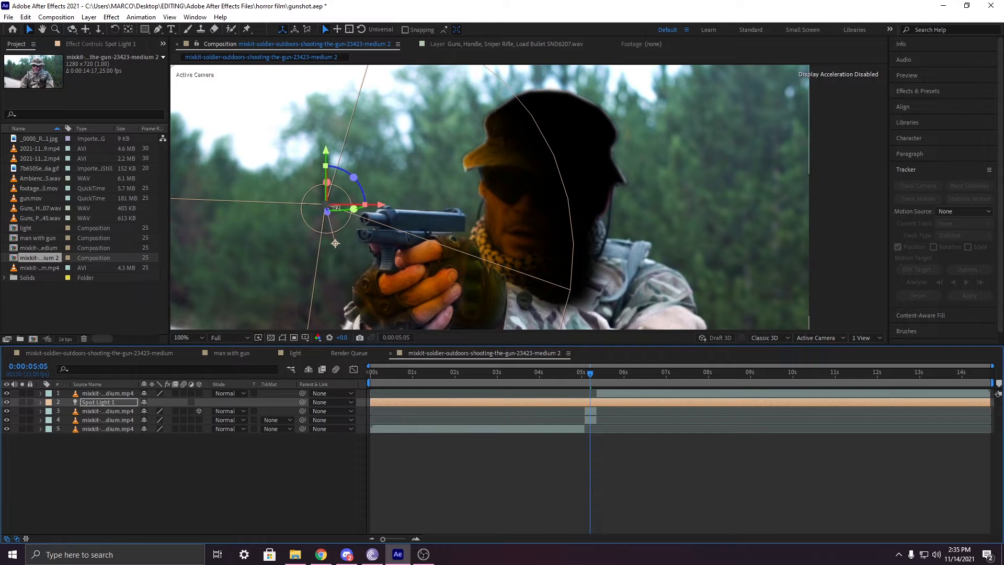
{"action": "left_click_drag", "start_coordinate": [335, 243], "coordinate": [360, 222]}
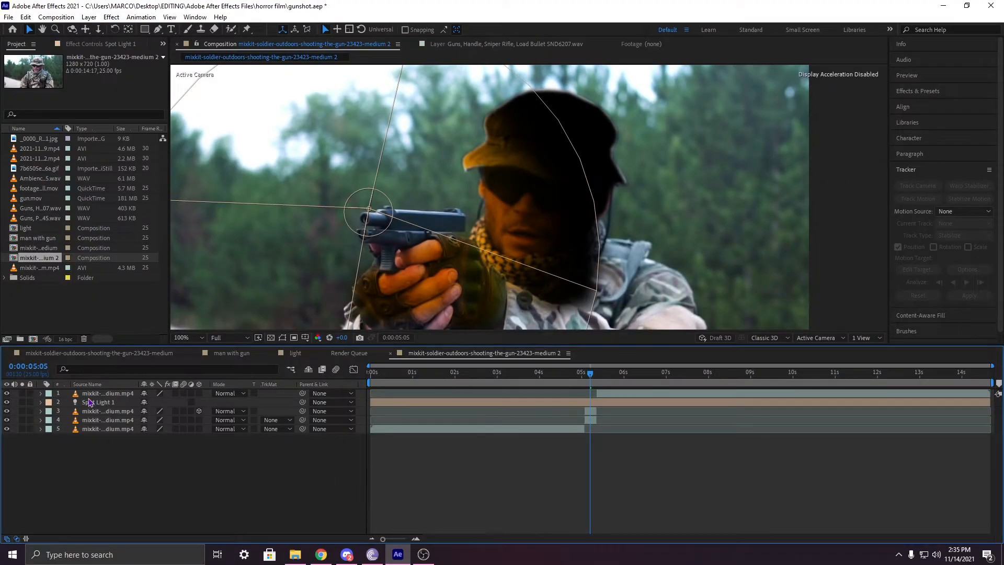
- Pre-compose the spot light and the masked 3D layer into a composition named light, moving all attributes into it
{"action": "left_click", "coordinate": [100, 403]}
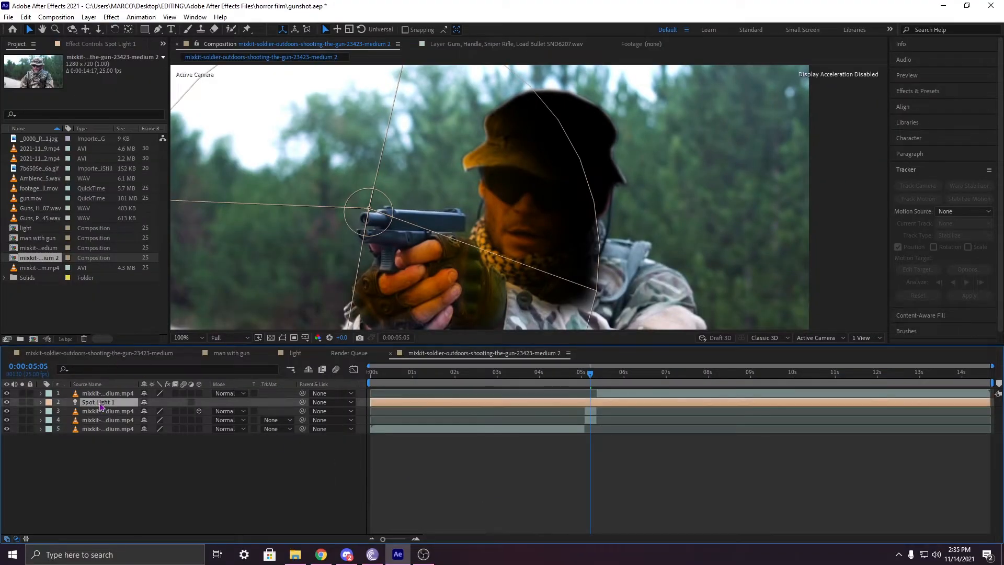
{"action": "left_click", "coordinate": [110, 414]}
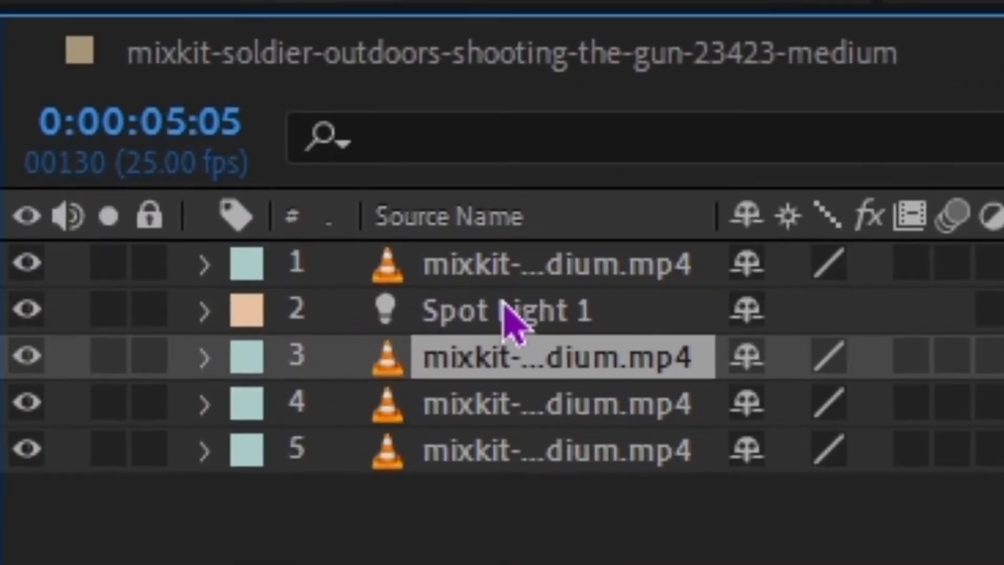
{"action": "left_click", "coordinate": [104, 403], "text": "ctrl"}
{"action": "right_click", "coordinate": [568, 321]}
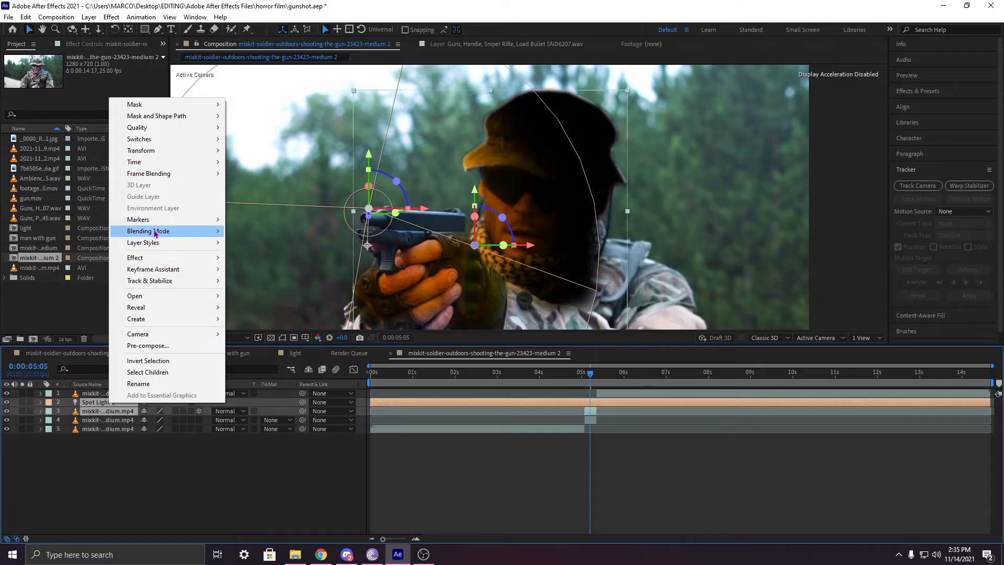
{"action": "left_click", "coordinate": [148, 345]}
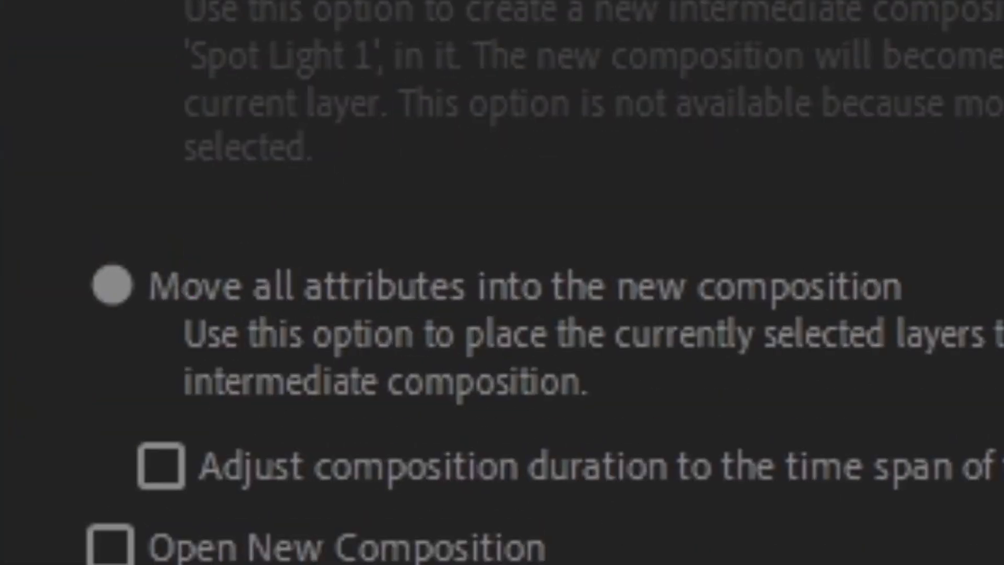
{"action": "key", "text": "Return"}
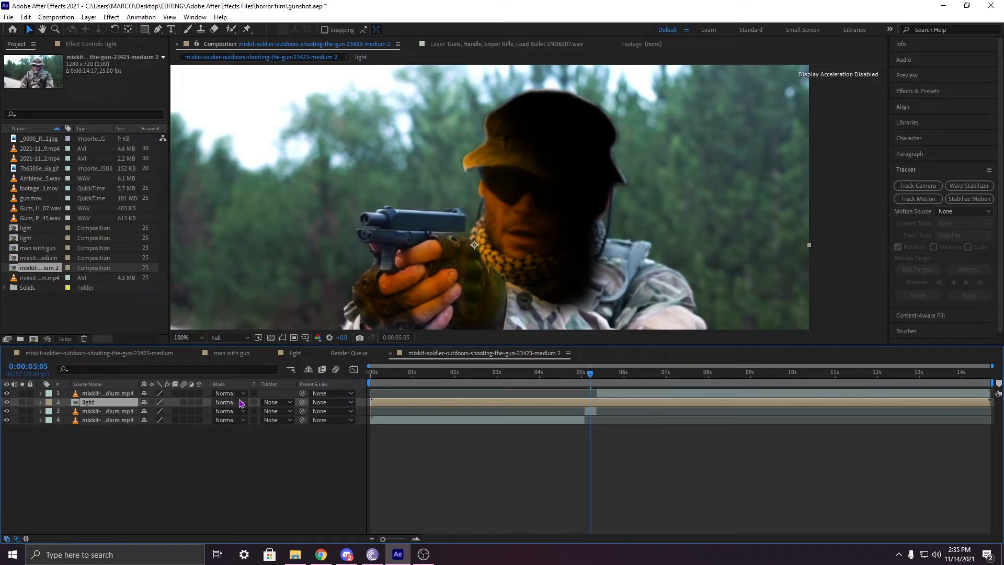
- Try the Screen blending mode on the light layer, and set it to Add
{"action": "left_click", "coordinate": [225, 402]}
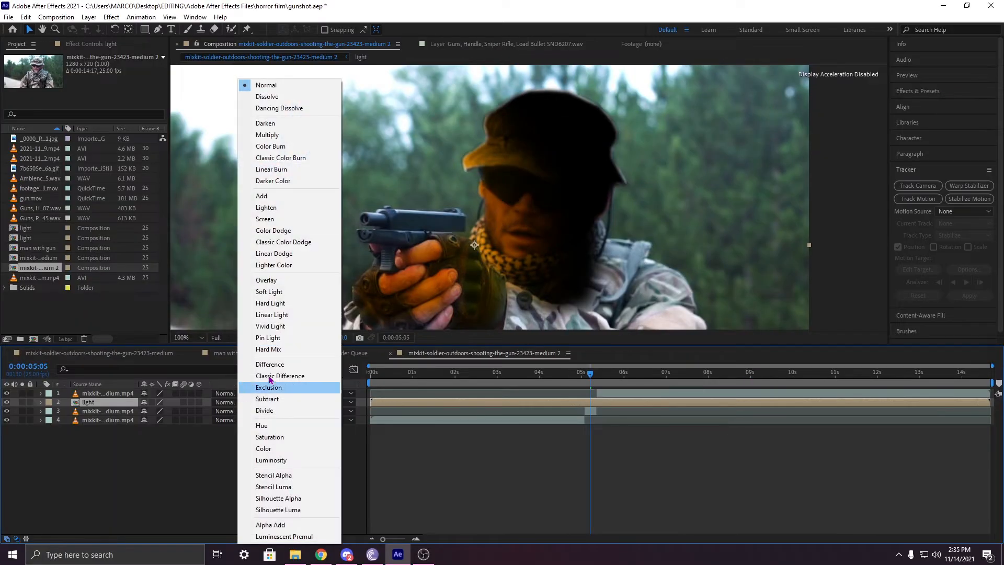
{"action": "left_click", "coordinate": [267, 218]}
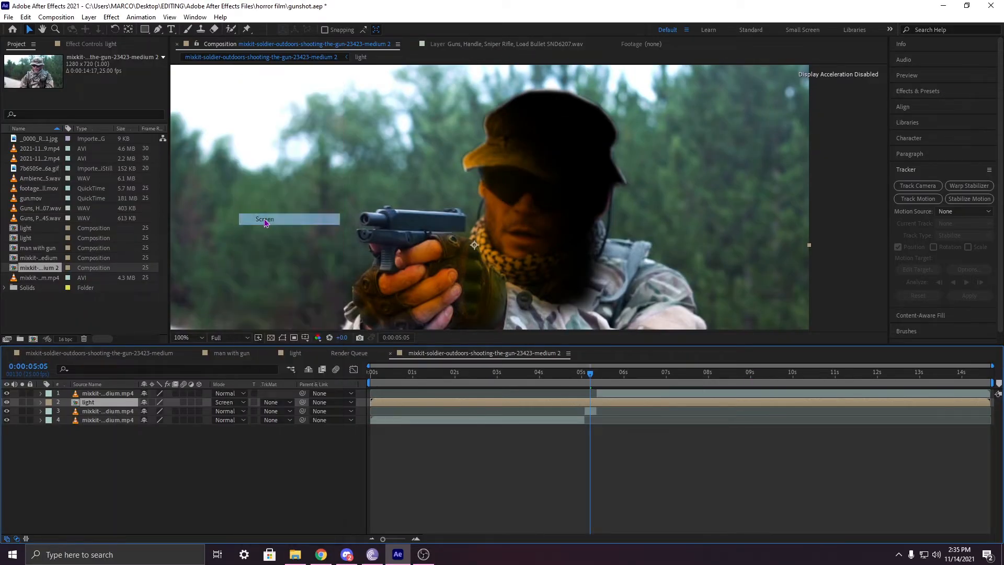
{"action": "left_click", "coordinate": [224, 402]}
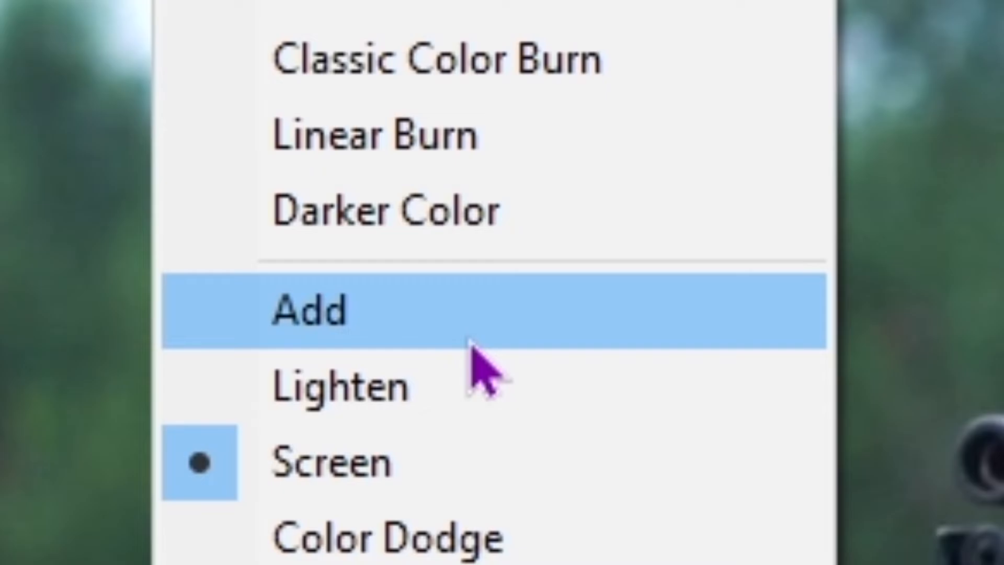
{"action": "left_click", "coordinate": [471, 341]}
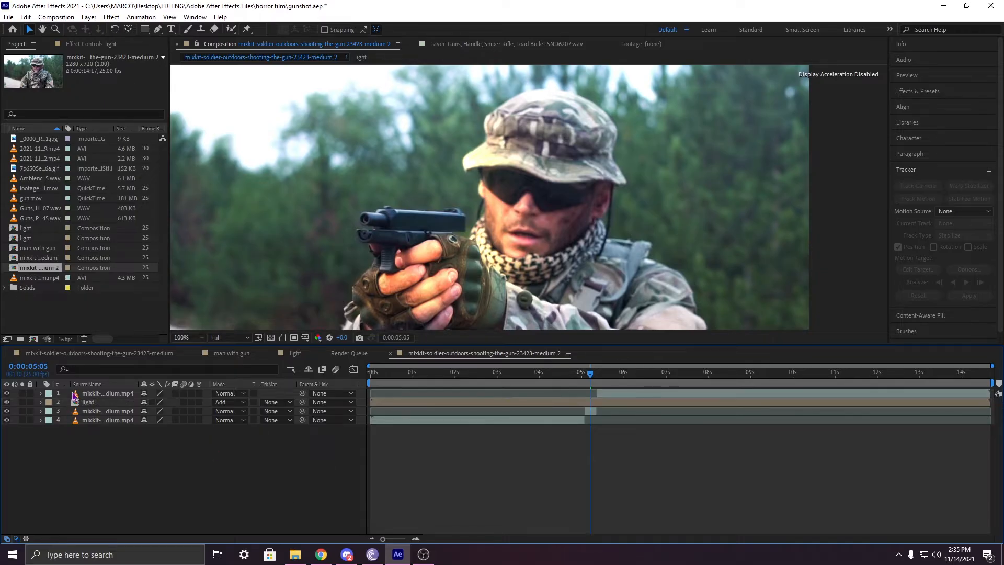
- Apply the Color Correction Exposure effect to the light layer and set its exposure to 0.59
{"action": "left_click", "coordinate": [86, 402]}
{"action": "left_click", "coordinate": [918, 94]}
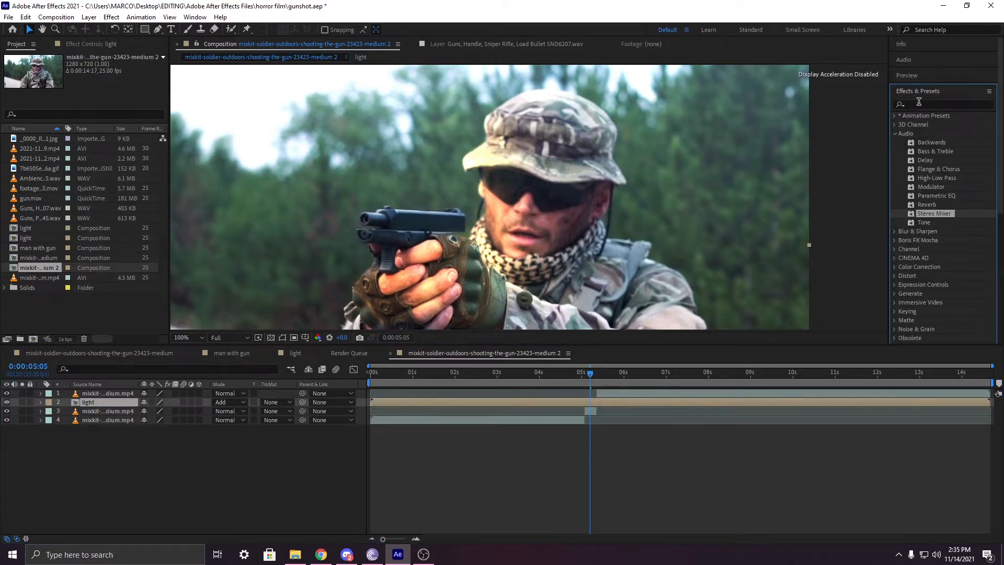
{"action": "left_click", "coordinate": [918, 103]}
{"action": "type", "text": "expo"}
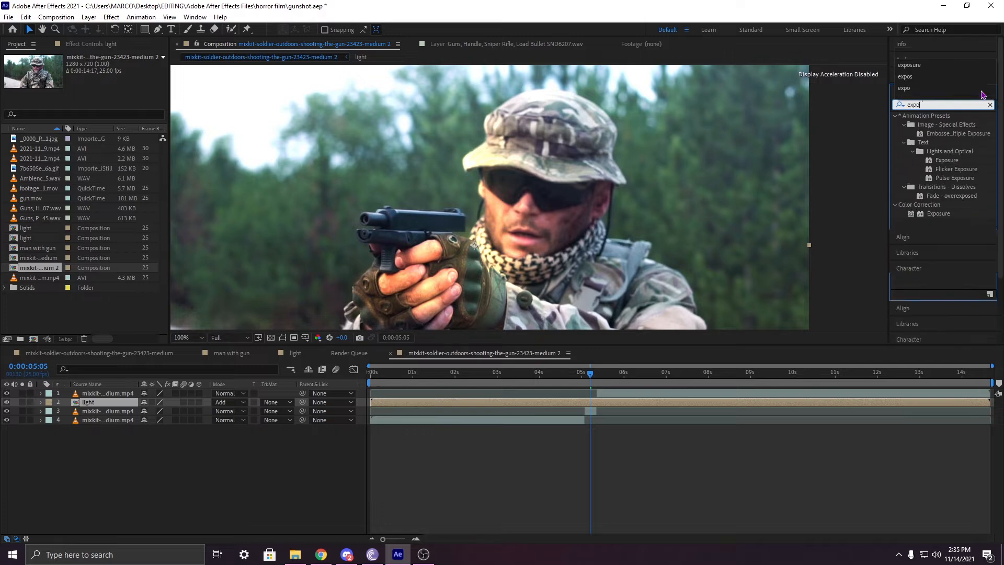
{"action": "left_click", "coordinate": [920, 65]}
{"action": "left_click_drag", "start_coordinate": [939, 196], "coordinate": [140, 413]}
{"action": "left_click_drag", "start_coordinate": [115, 404], "coordinate": [115, 404]}
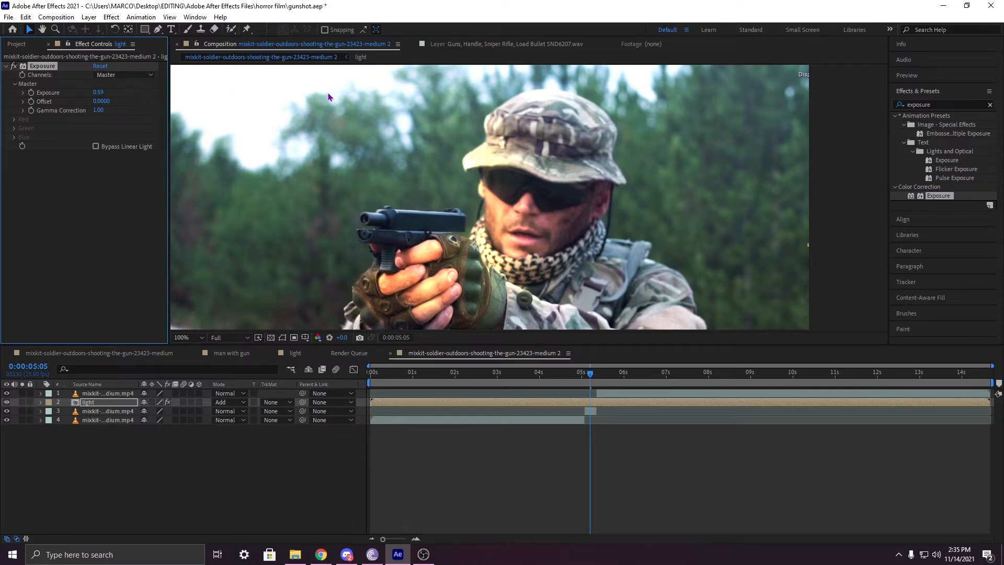
- Preview the composition from the first frame to check the muzzle lighting
{"action": "left_click", "coordinate": [371, 373]}
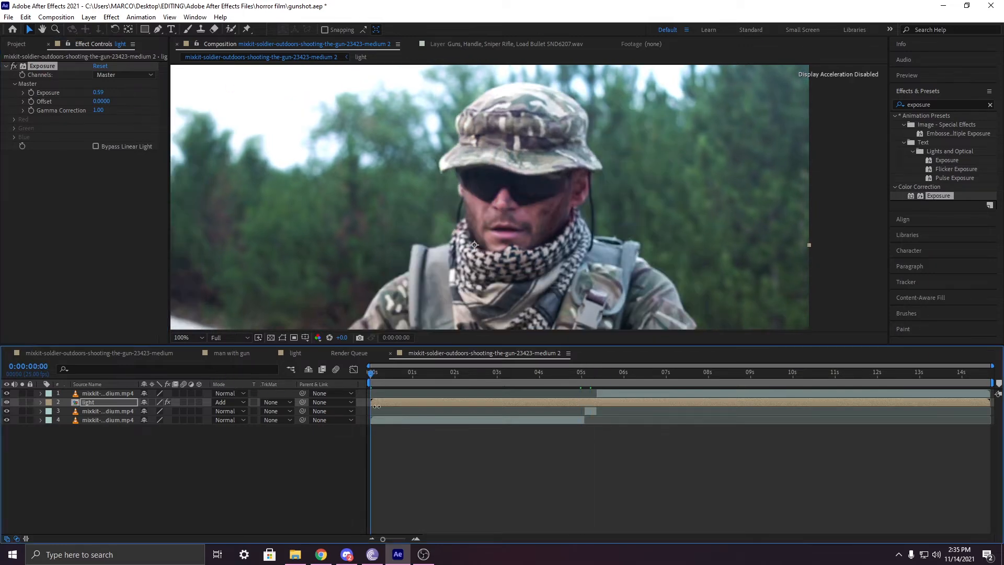
{"action": "key", "text": "space"}
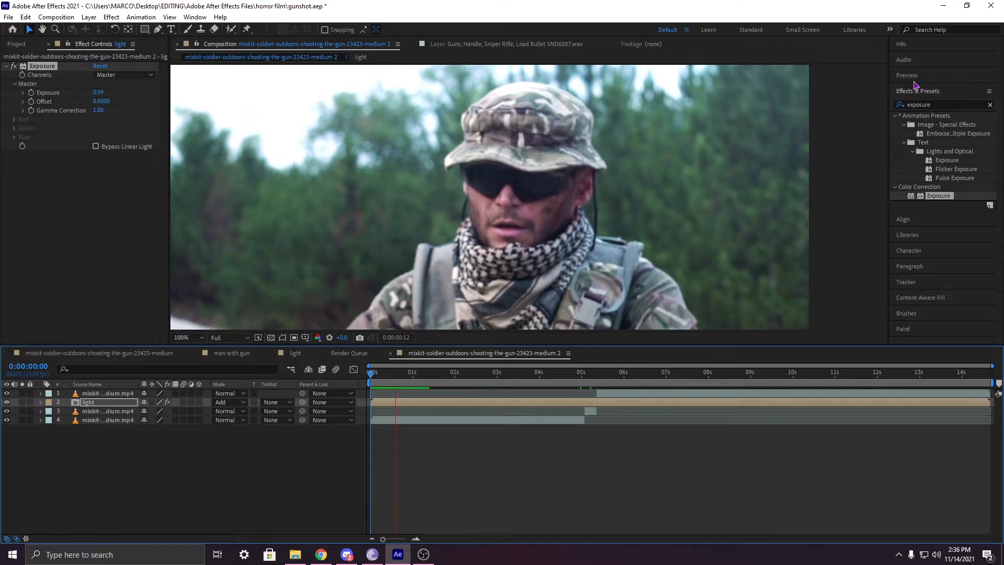
- Play the composition through the firing moment from 0:00:04:11 to check the muzzle lighting
{"action": "left_click", "coordinate": [924, 94]}
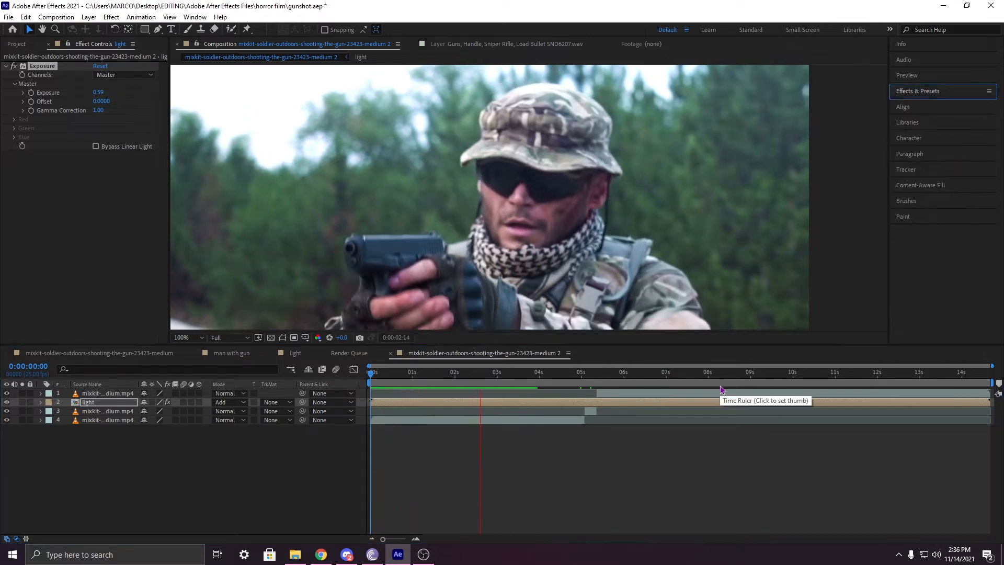
{"action": "left_click", "coordinate": [538, 383]}
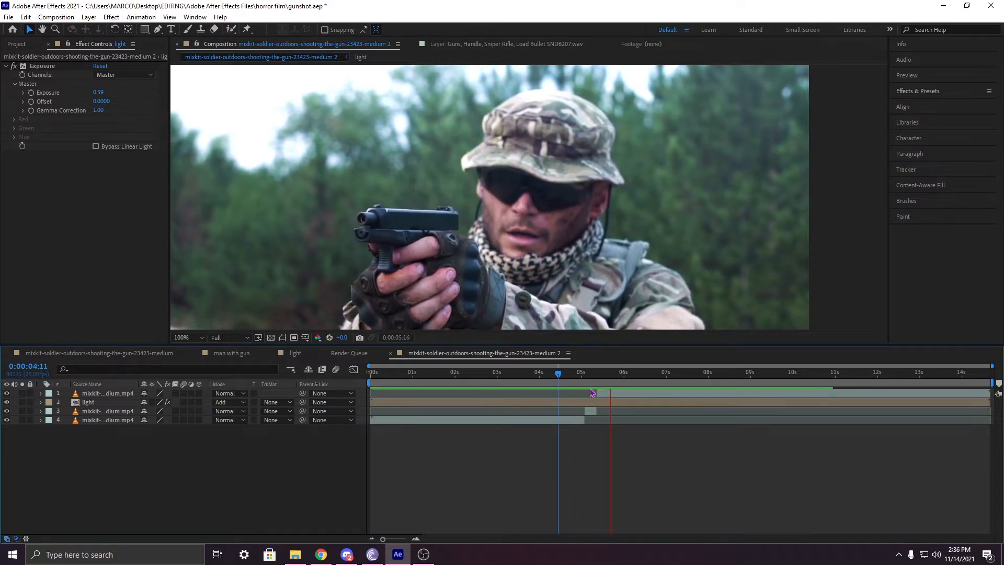
{"action": "left_click", "coordinate": [610, 373]}
- Reveal the light layer's Opacity and start keyframing it at 0:00:05:02, the first firing frame
{"action": "left_click_drag", "start_coordinate": [601, 374], "coordinate": [587, 377]}
{"action": "left_click", "coordinate": [590, 412]}
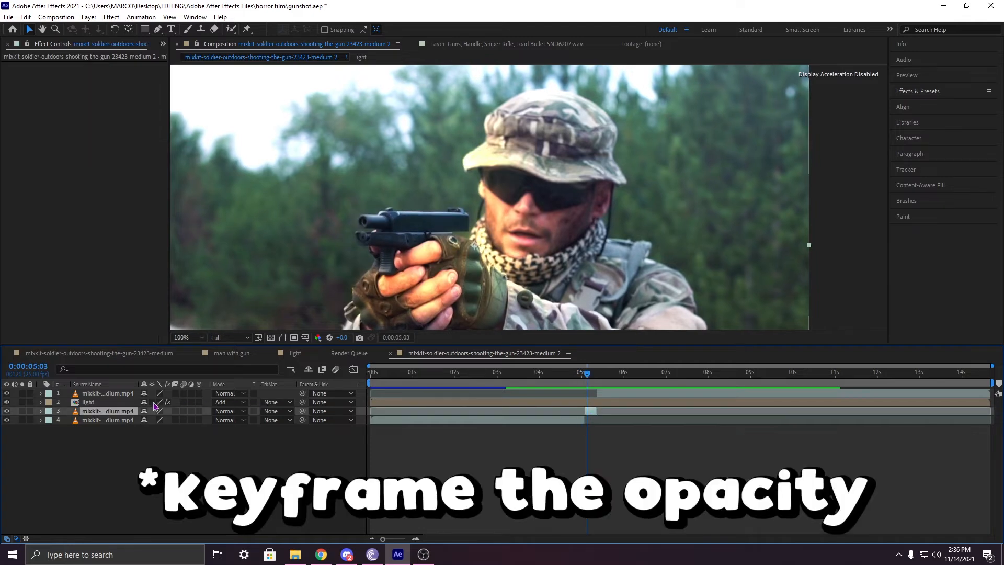
{"action": "key", "text": "t"}
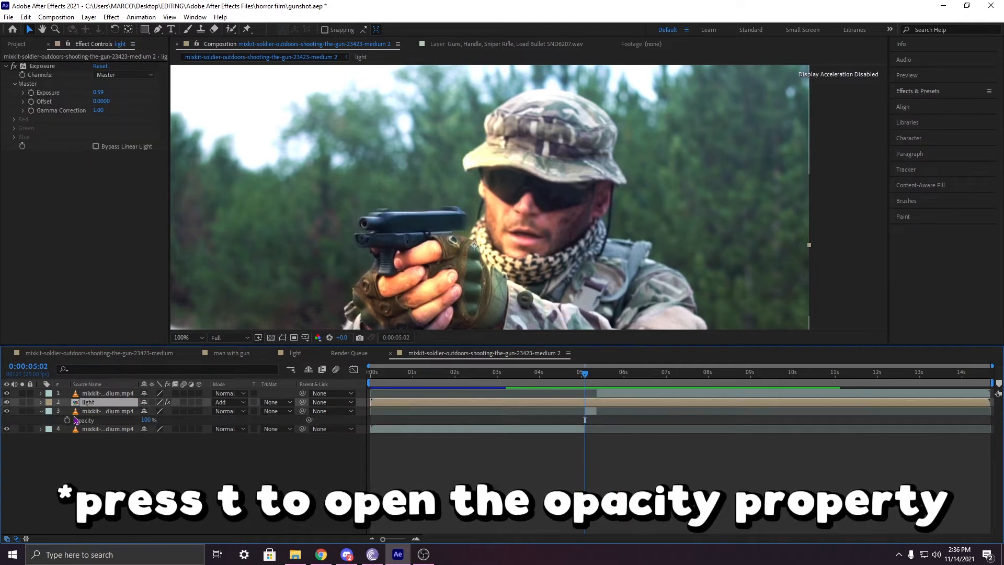
{"action": "key", "text": "t"}
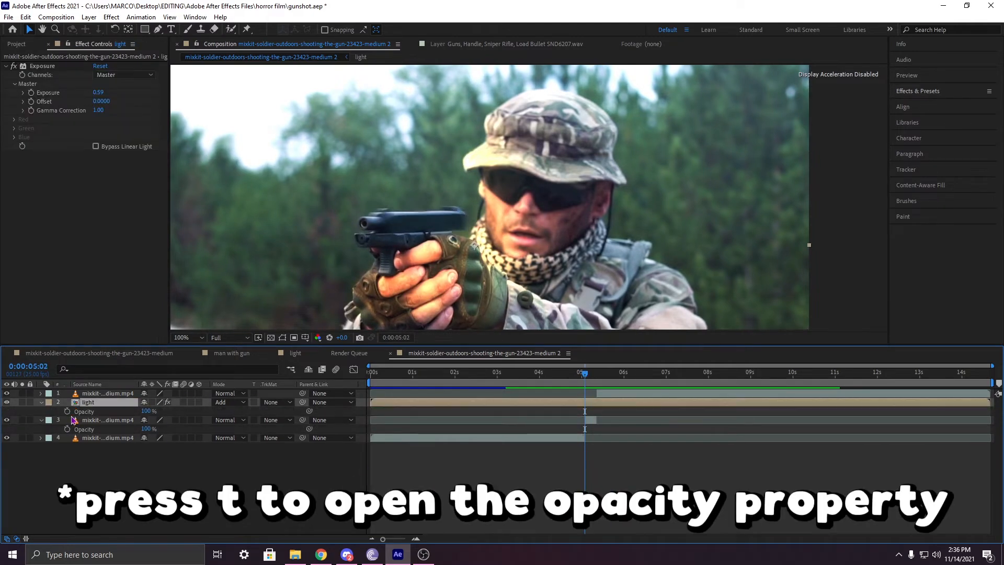
{"action": "left_click", "coordinate": [42, 420]}
{"action": "left_click", "coordinate": [67, 411]}
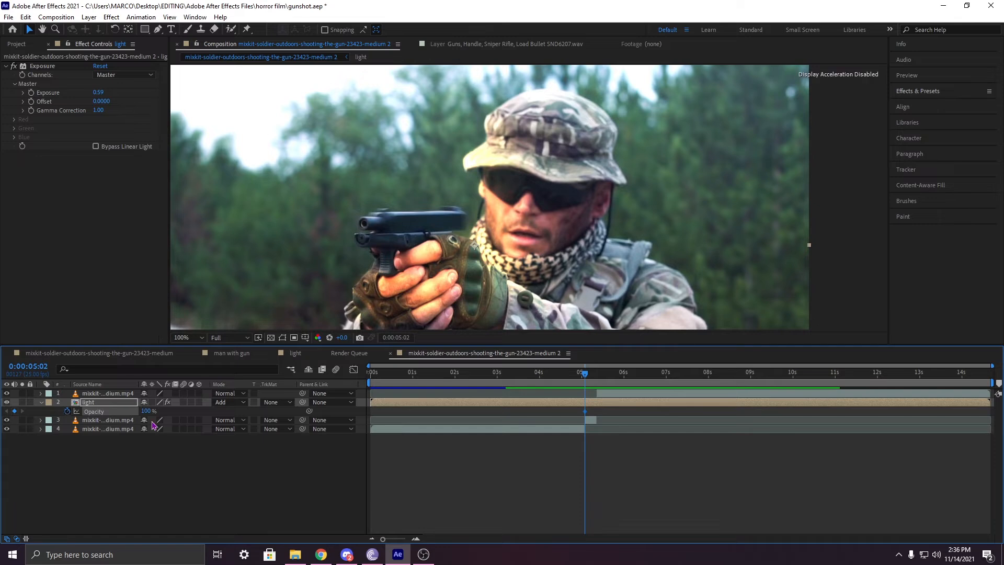
- Trim the light layer's start to 0:00:05:02 and set its opacity keyframe there to 0%
{"action": "left_click_drag", "start_coordinate": [371, 402], "coordinate": [569, 402]}
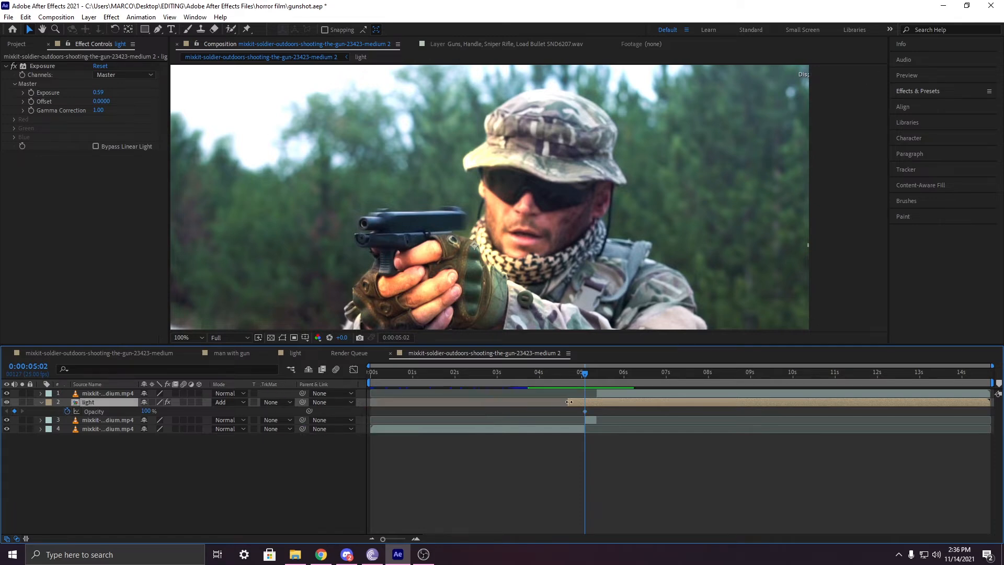
{"action": "left_click", "coordinate": [149, 411]}
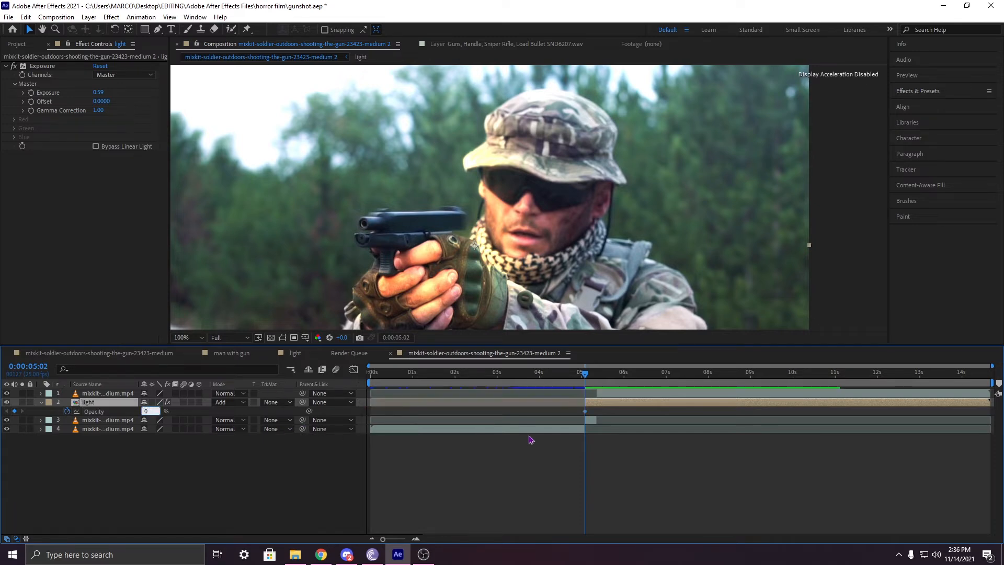
{"action": "key", "text": "Return"}
- Keyframe the light layer's opacity to 100% at 0:00:05:03
{"action": "key", "text": "Page_Up"}
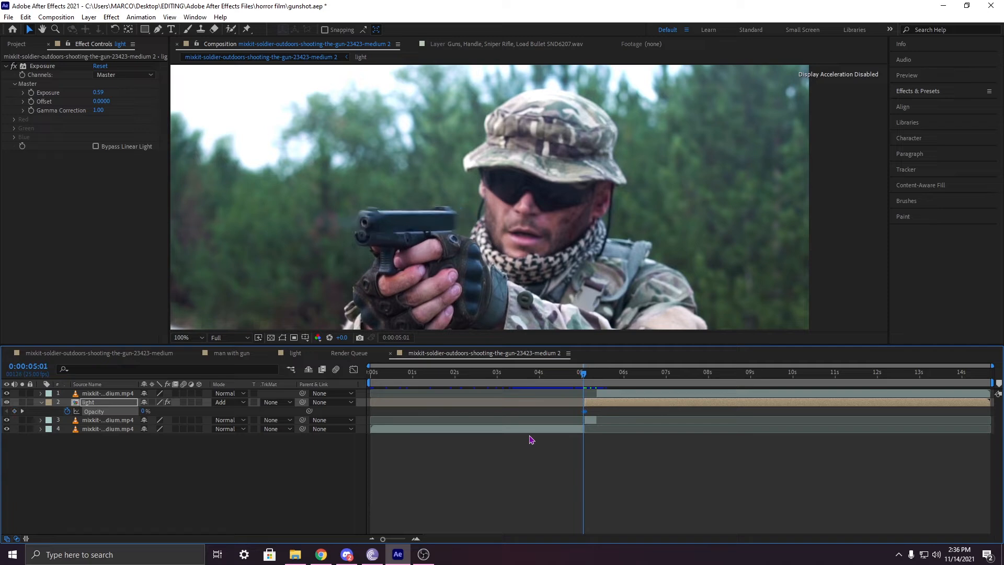
{"action": "key", "text": "Page_Down"}
{"action": "key", "text": "Page_Down"}
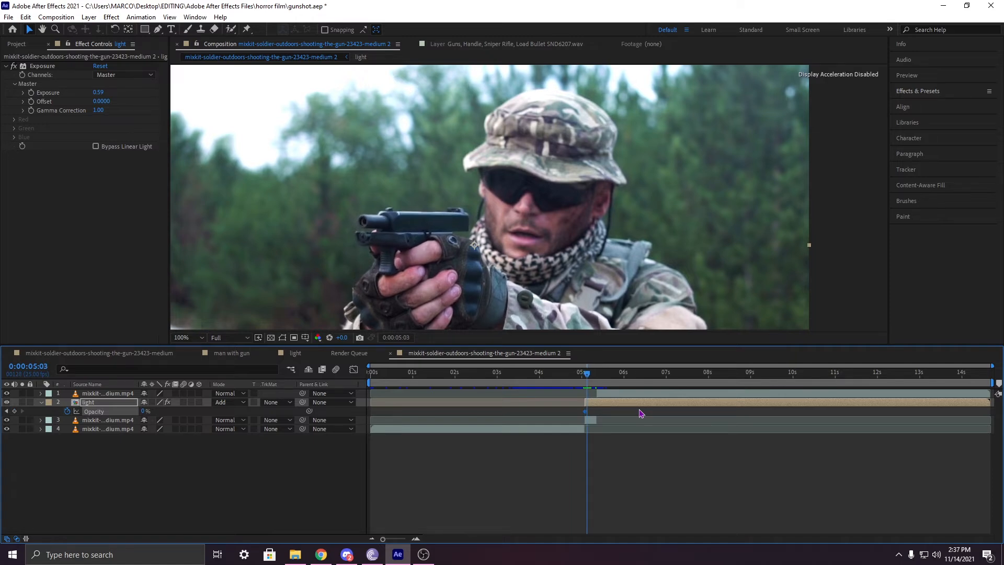
{"action": "left_click", "coordinate": [146, 412]}
{"action": "type", "text": "100"}
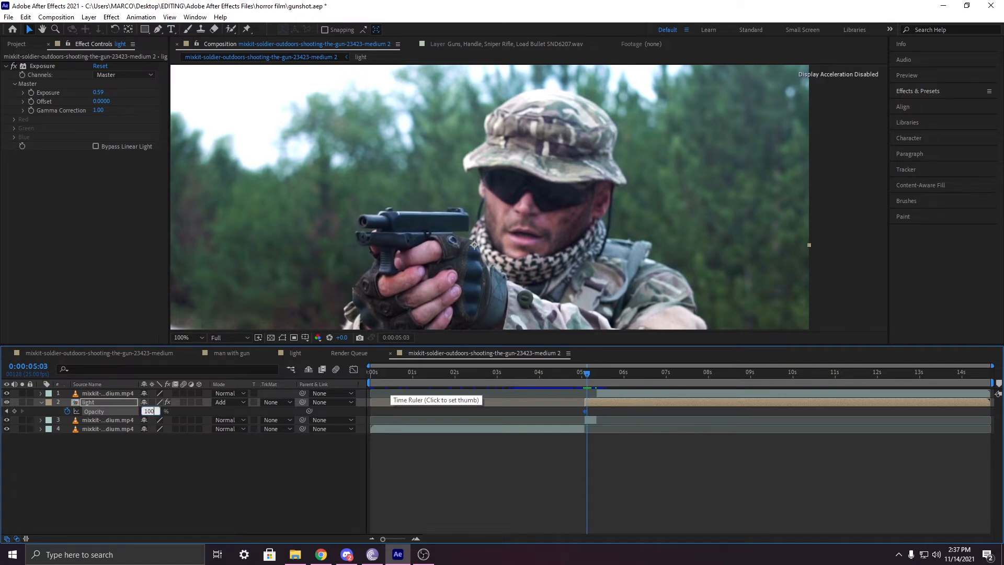
{"action": "key", "text": "Return"}
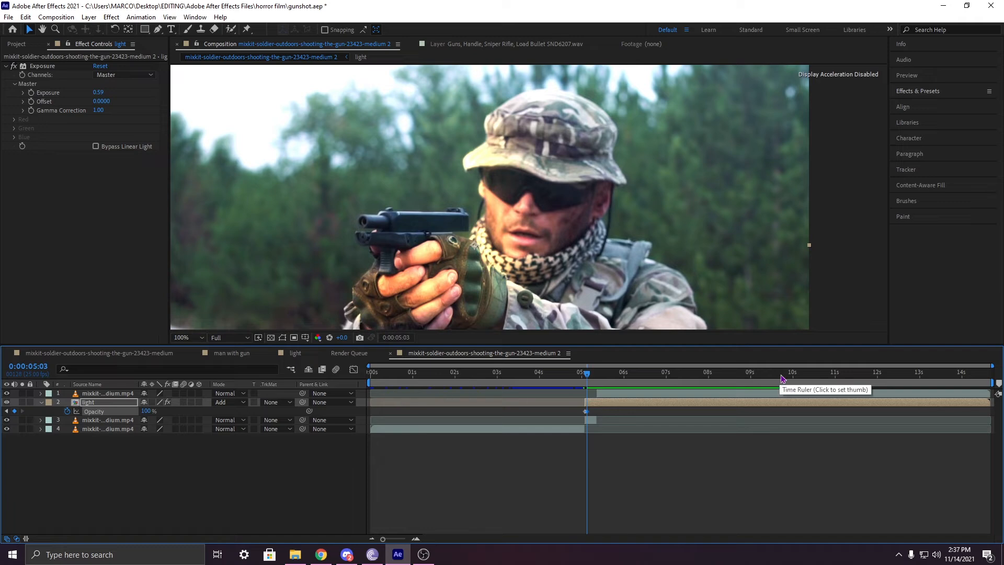
- Add an opacity keyframe holding 100% on the light layer at 0:00:05:05
{"action": "key", "text": "Page_Down"}
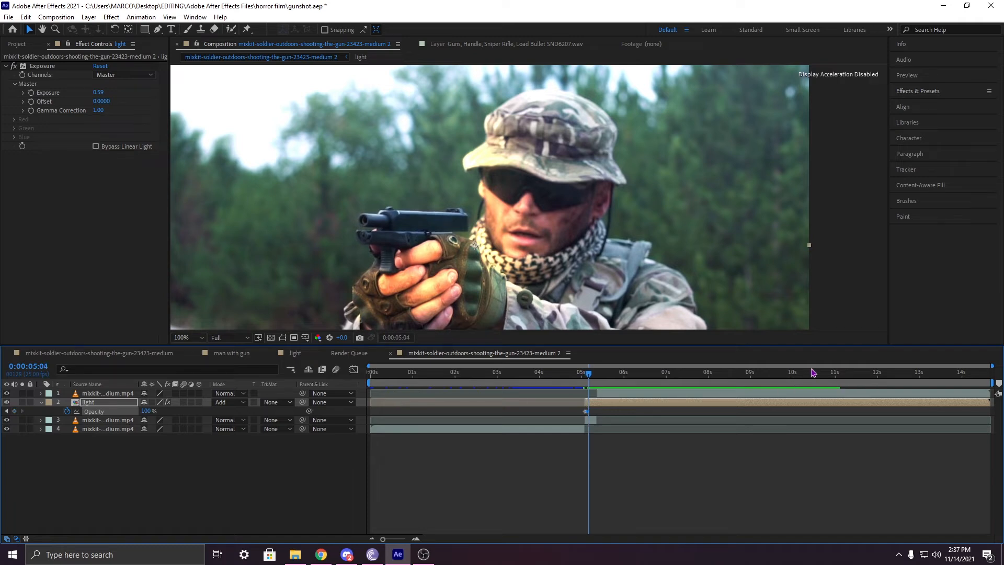
{"action": "key", "text": "Page_Down"}
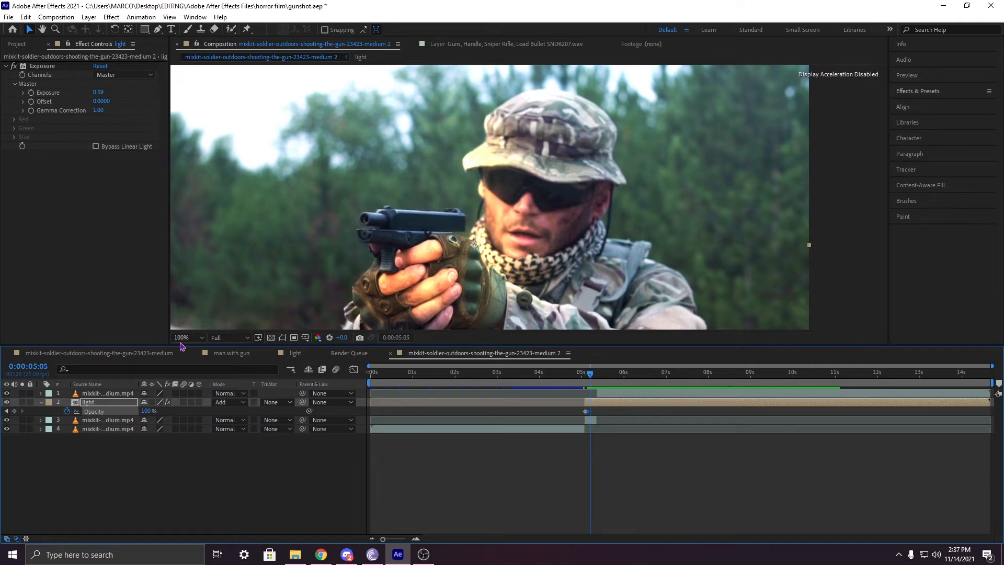
{"action": "left_click", "coordinate": [14, 411]}
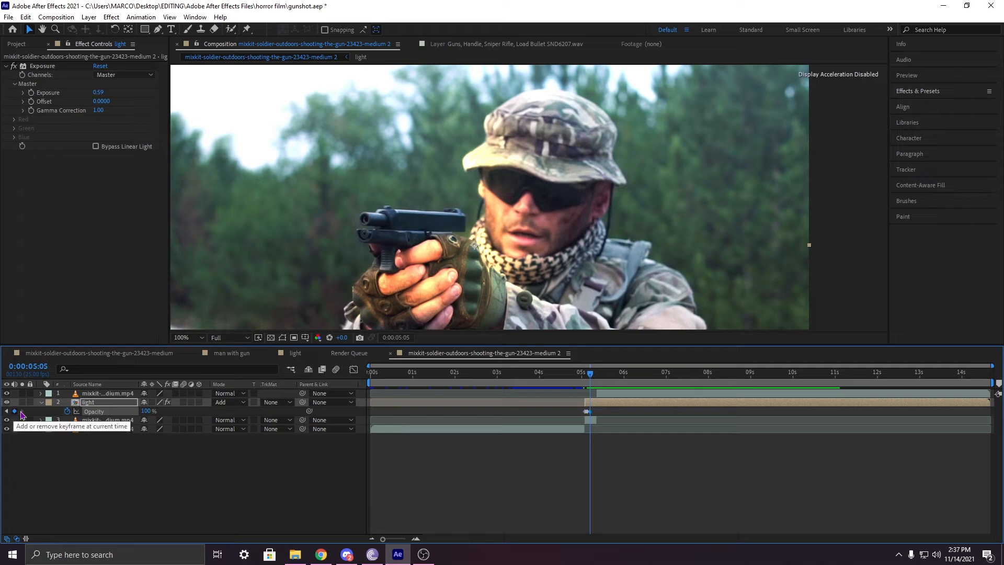
- Keyframe the light layer's opacity to 0% at 0:00:05:09 and trim the layer's end to that frame
{"action": "key", "text": "Page_Down"}
{"action": "key", "text": "Page_Down"}
{"action": "key", "text": "Page_Down"}
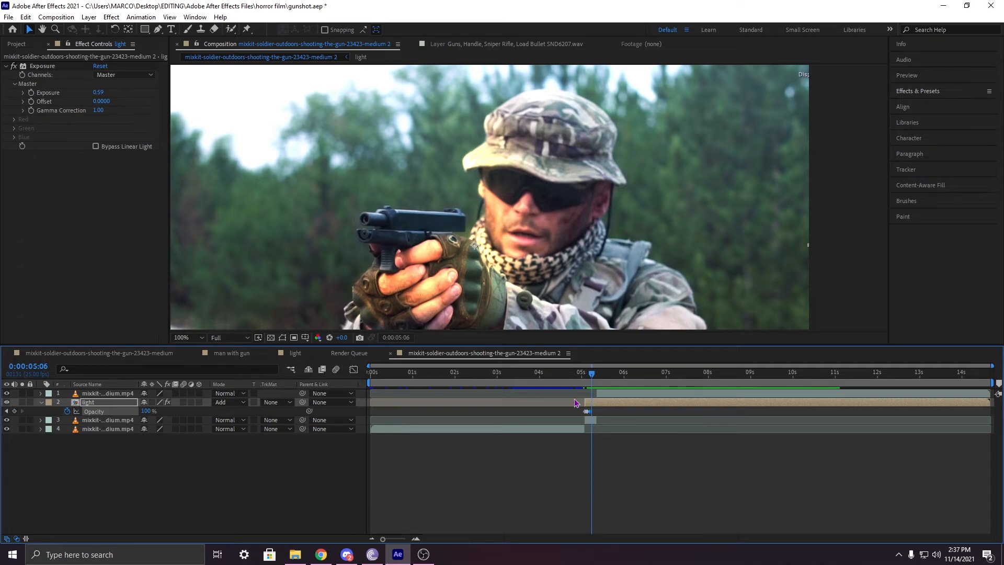
{"action": "key", "text": "Page_Down"}
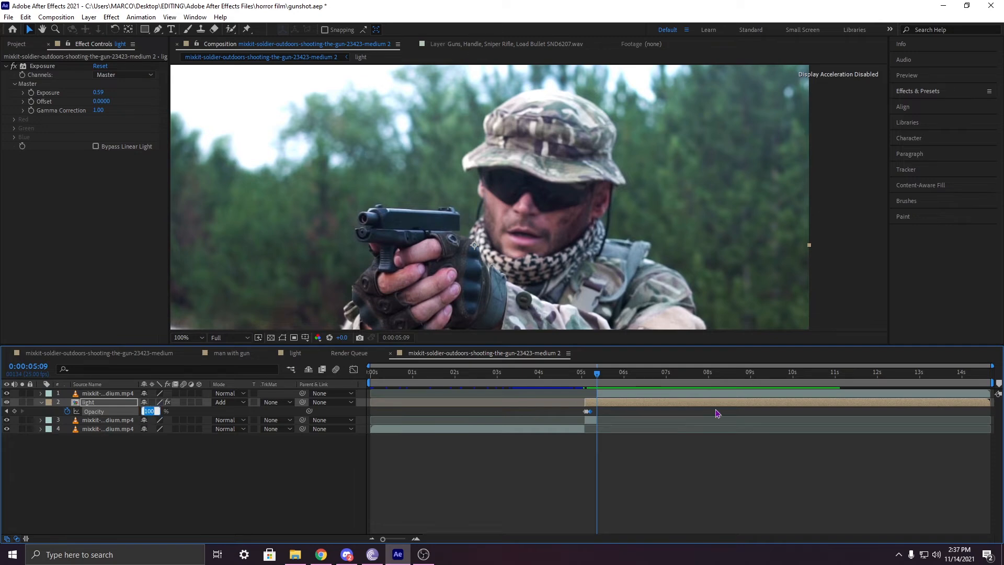
{"action": "key", "text": "Return"}
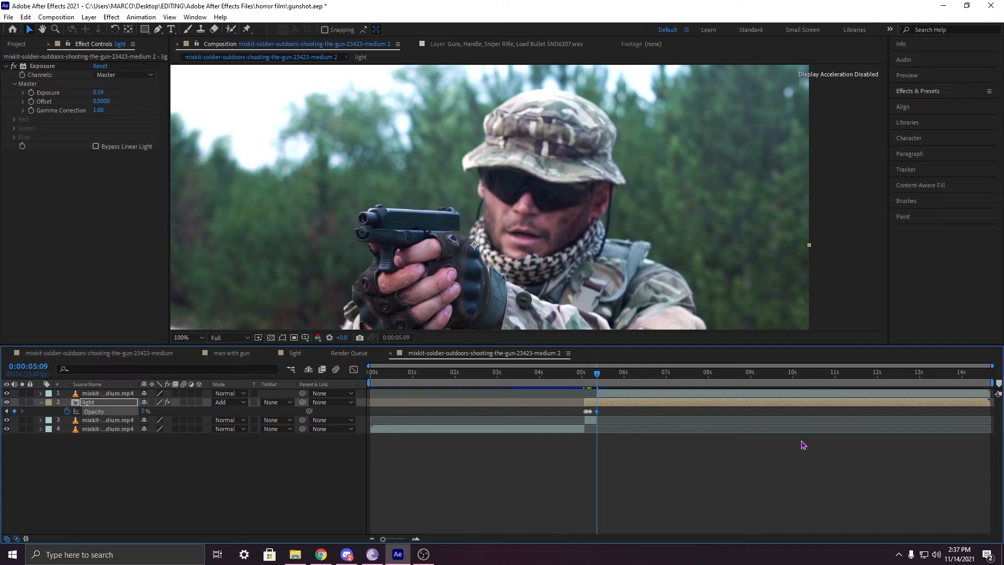
{"action": "key", "text": "alt+bracketright"}
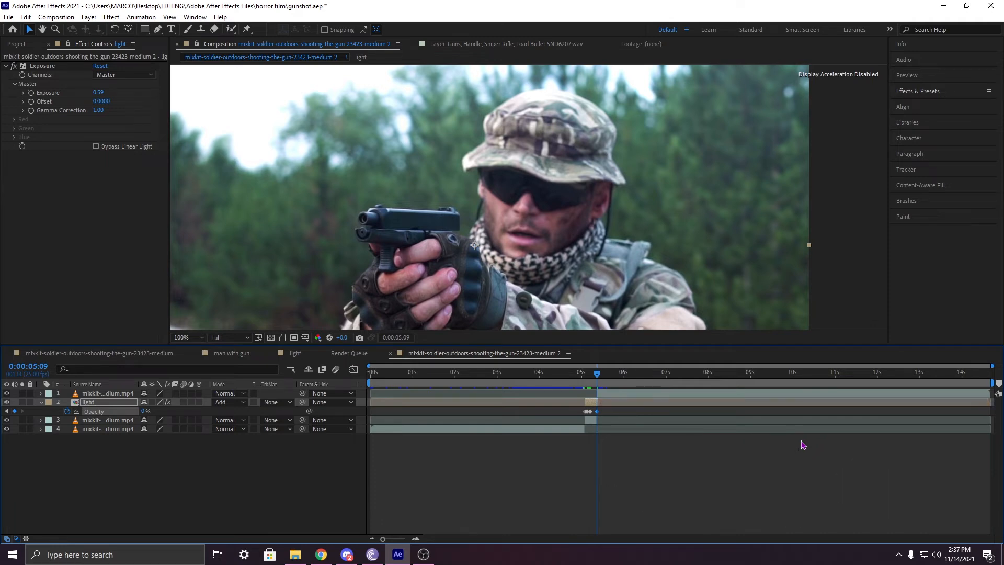
- Preview the light flash and shorten the work area to end shortly after the firing frames
{"action": "left_click_drag", "start_coordinate": [600, 376], "coordinate": [546, 390]}
{"action": "key", "text": "space"}
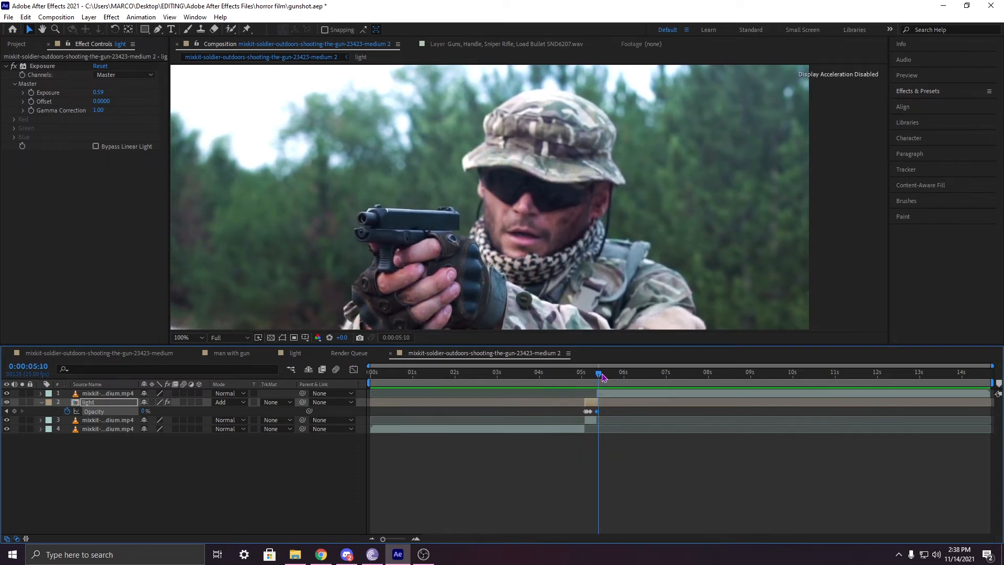
{"action": "left_click_drag", "start_coordinate": [600, 376], "coordinate": [610, 378]}
{"action": "left_click_drag", "start_coordinate": [994, 389], "coordinate": [611, 385]}
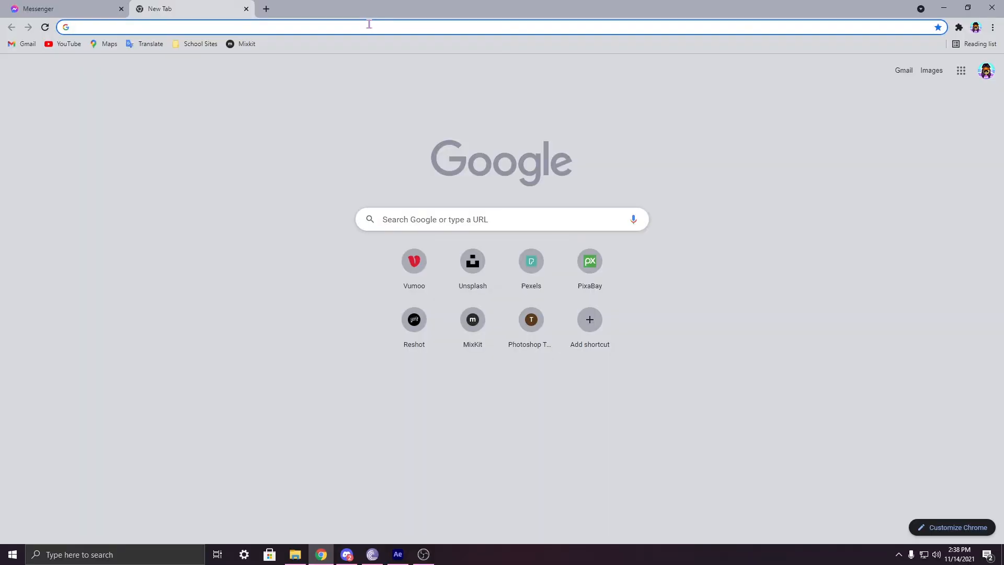
- Switch to Chrome, open productioncrate.com and search its VFX assets for muzzle
{"action": "type", "text": "productioncrate.com"}
{"action": "key", "text": "Return"}
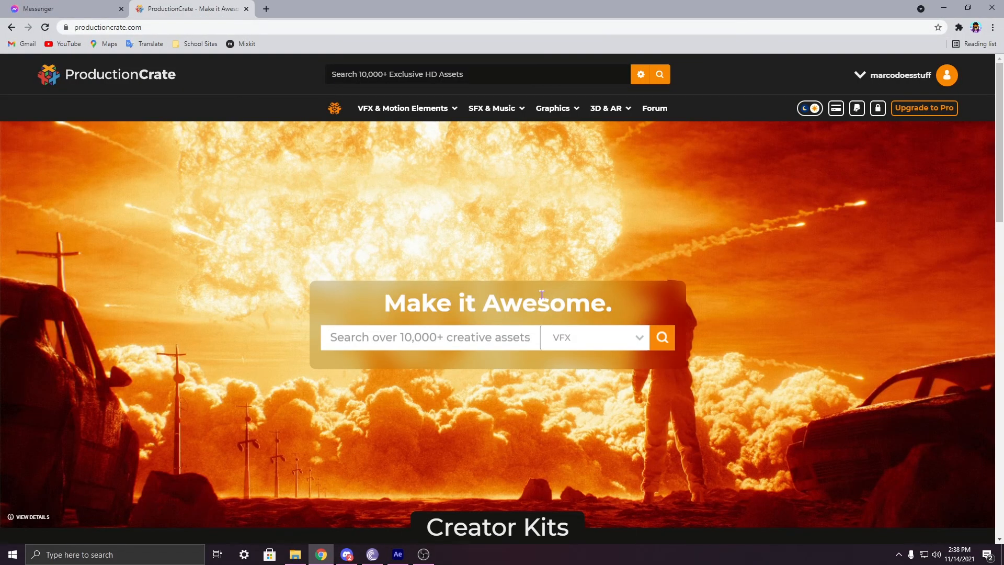
{"action": "type", "text": "muzzle"}
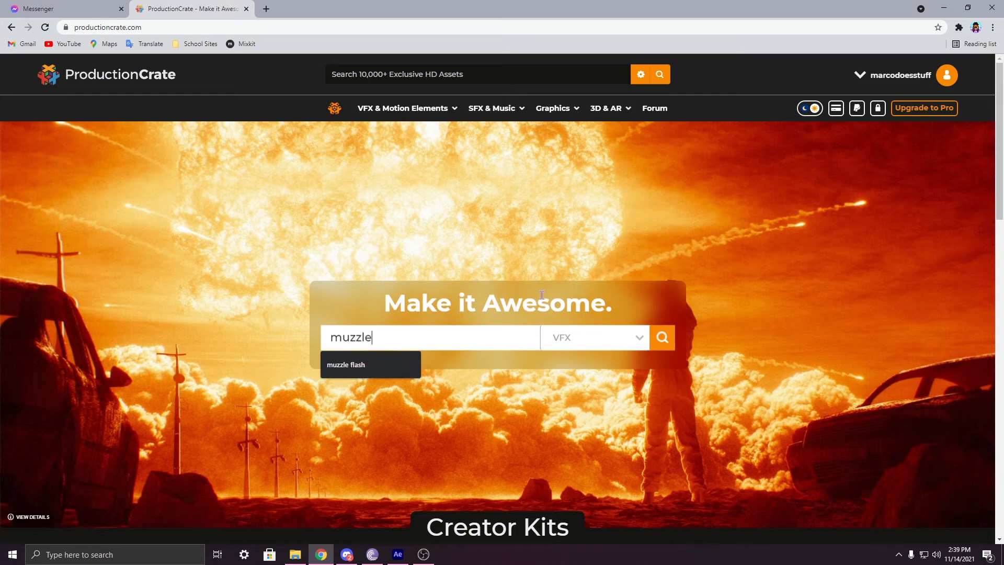
{"action": "key", "text": "Return"}
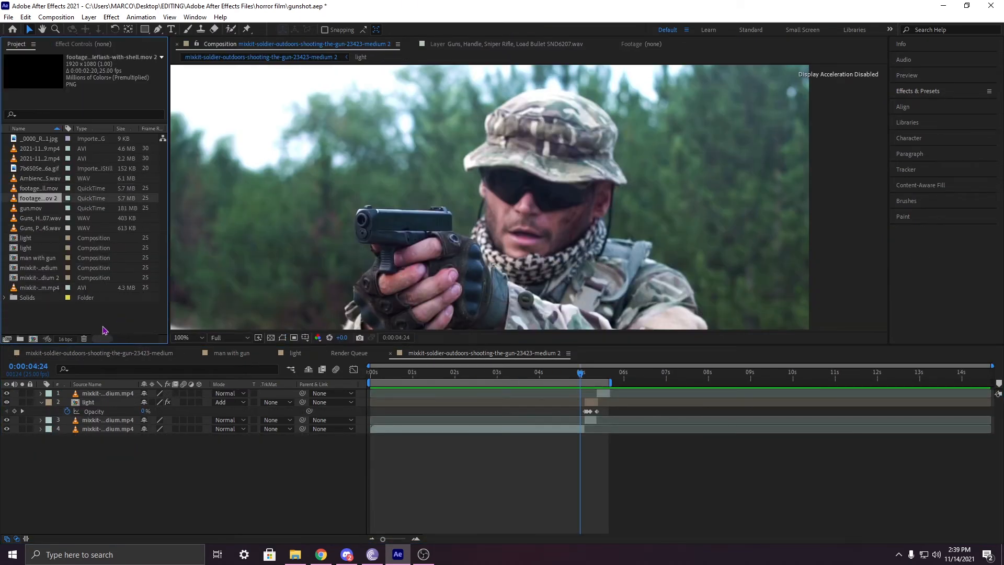
- Delete the duplicate muzzle flash clip and add the remaining one as the top layer from 0:00:05:02 in Add mode
{"action": "left_click", "coordinate": [90, 334]}
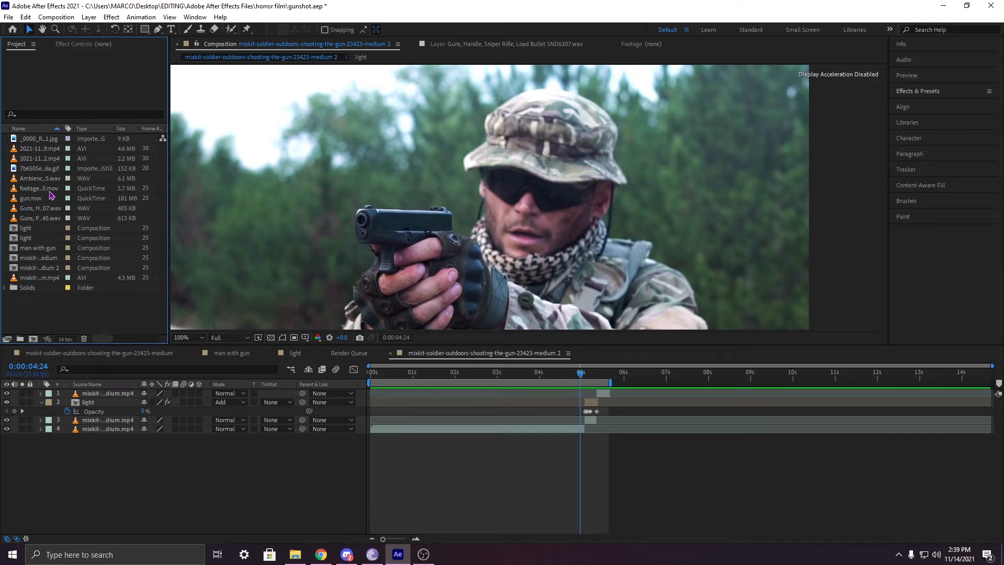
{"action": "left_click_drag", "start_coordinate": [47, 190], "coordinate": [109, 393]}
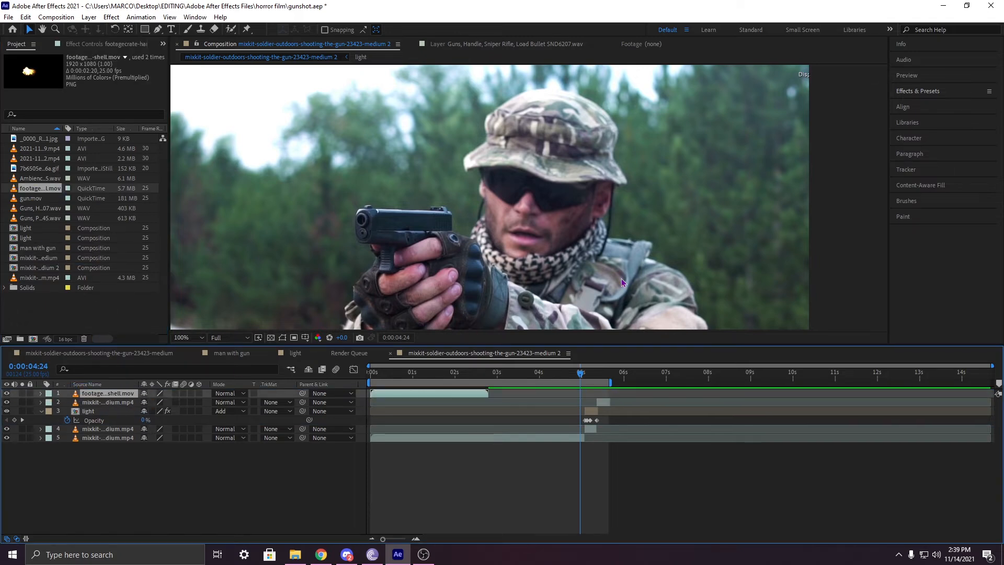
{"action": "left_click", "coordinate": [229, 393]}
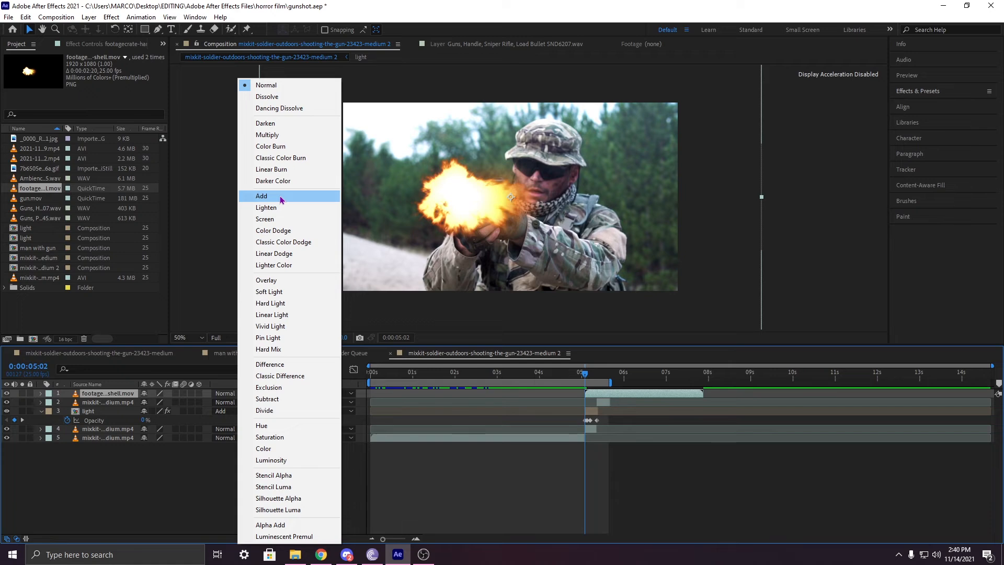
{"action": "left_click", "coordinate": [281, 196]}
- Flip the muzzle flash layer horizontally and position the flame at the pistol's muzzle
{"action": "left_click_drag", "start_coordinate": [514, 202], "coordinate": [537, 193]}
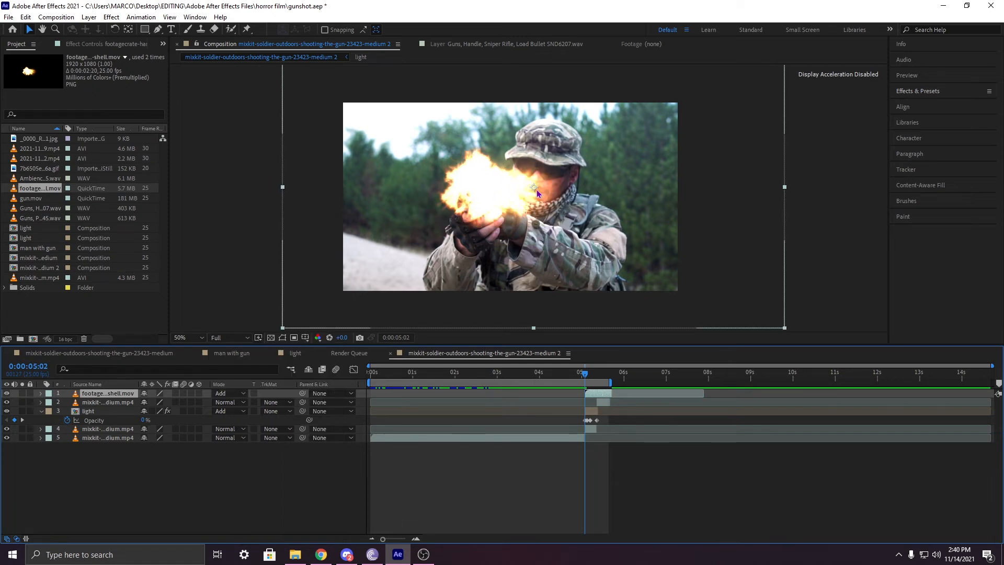
{"action": "right_click", "coordinate": [602, 396]}
{"action": "mouse_move", "coordinate": [694, 155]}
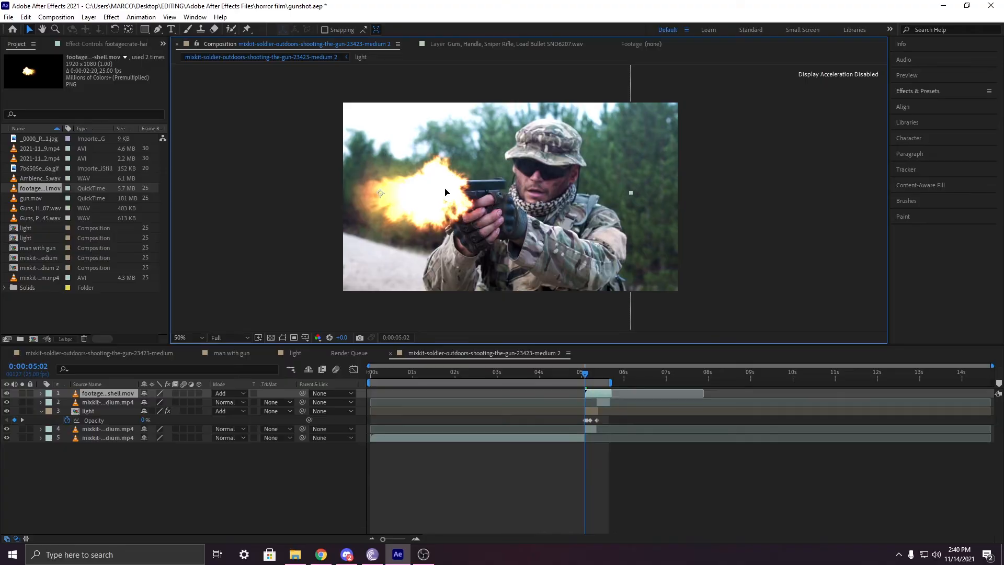
{"action": "left_click_drag", "start_coordinate": [450, 185], "coordinate": [453, 185]}
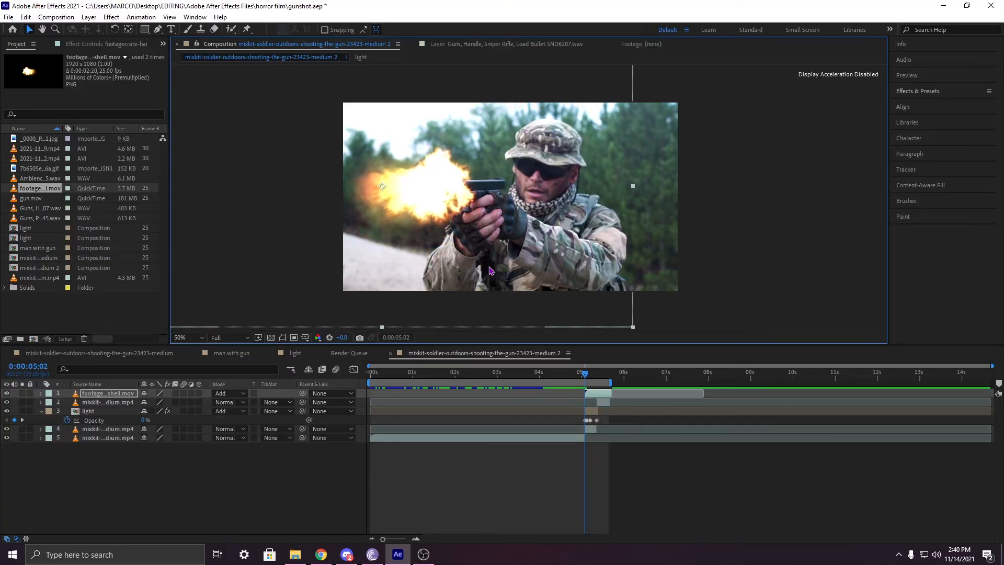
- Set the muzzle flash layer's scale to -96, 96% and realign it with the pistol, checking the result in playback
{"action": "left_click", "coordinate": [94, 397]}
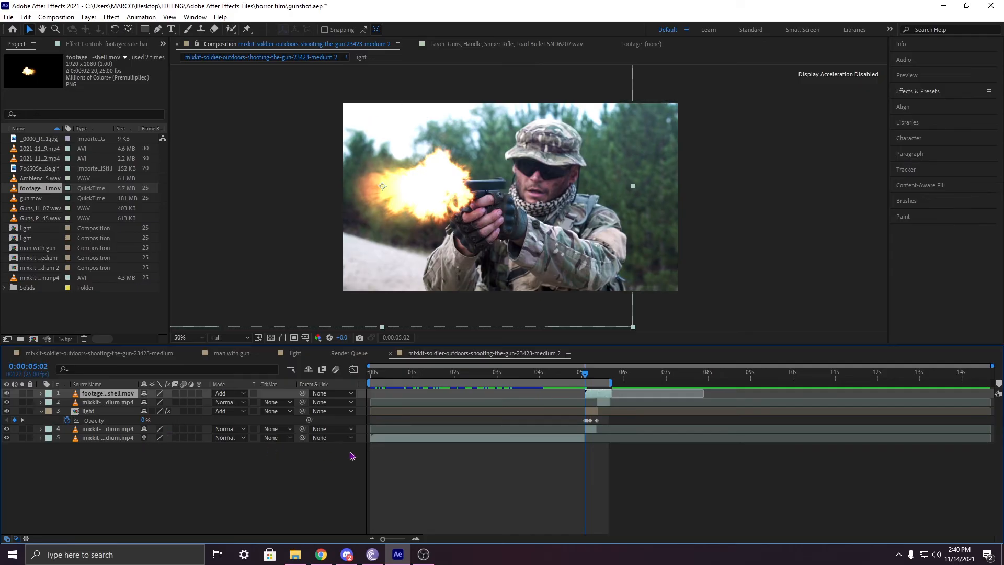
{"action": "key", "text": "s"}
{"action": "left_click_drag", "start_coordinate": [157, 402], "coordinate": [159, 402]}
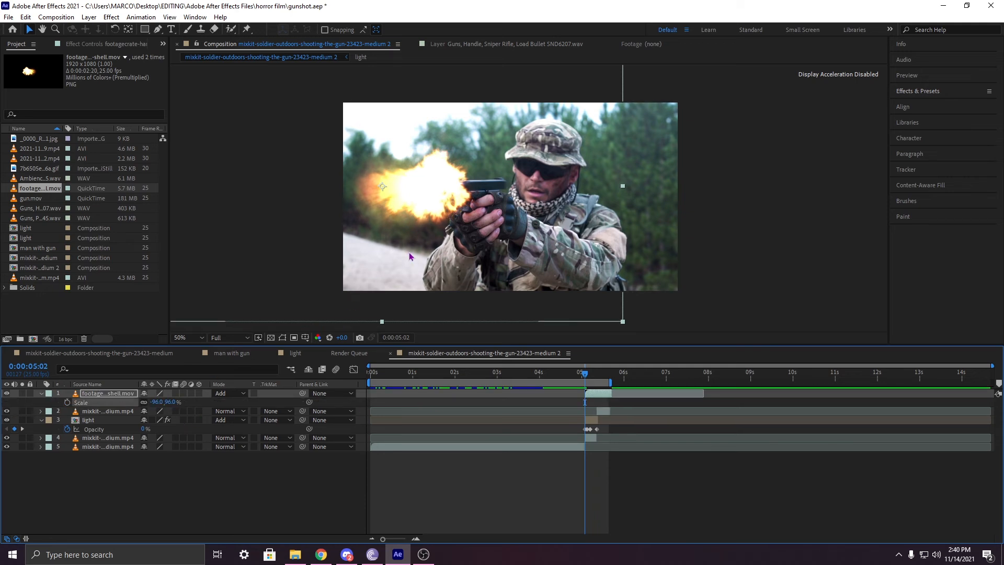
{"action": "left_click_drag", "start_coordinate": [433, 239], "coordinate": [438, 243]}
{"action": "key", "text": "Home"}
{"action": "key", "text": "space"}
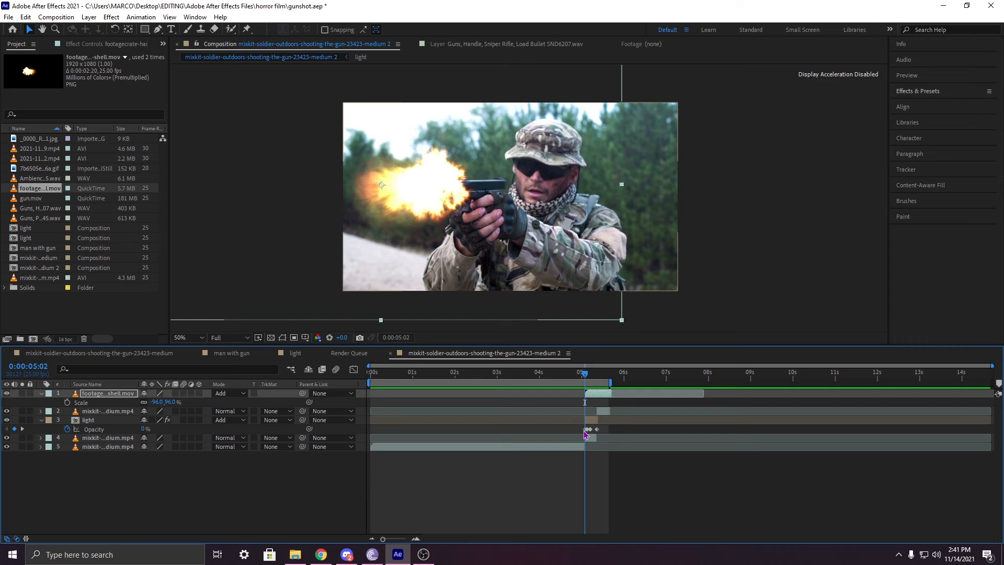
- Move the light layer's 100% opacity keyframe from 0:00:05:03 to 0:00:05:02 and preview the shot
{"action": "left_click_drag", "start_coordinate": [585, 431], "coordinate": [585, 430]}
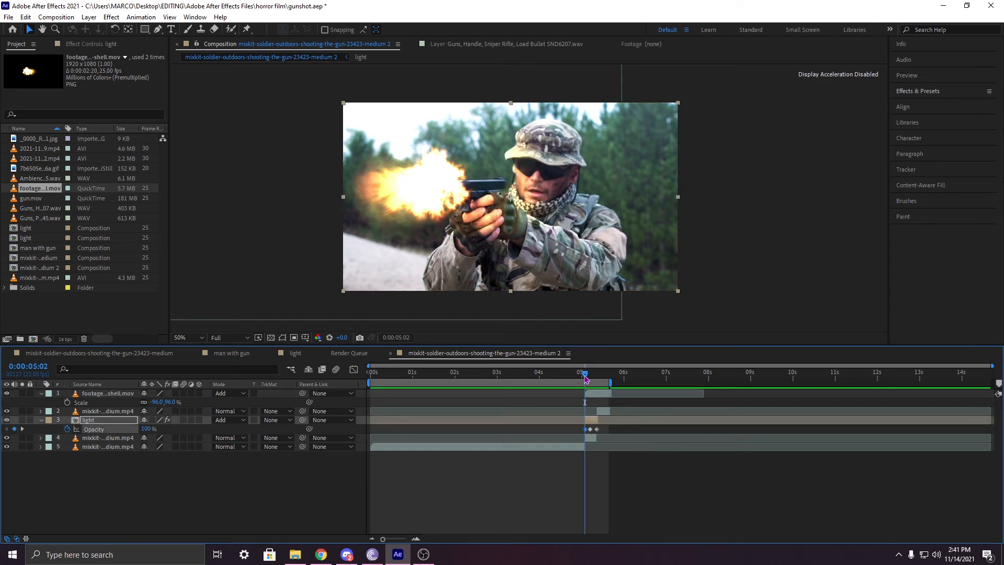
{"action": "left_click_drag", "start_coordinate": [584, 377], "coordinate": [556, 374]}
{"action": "key", "text": "space"}
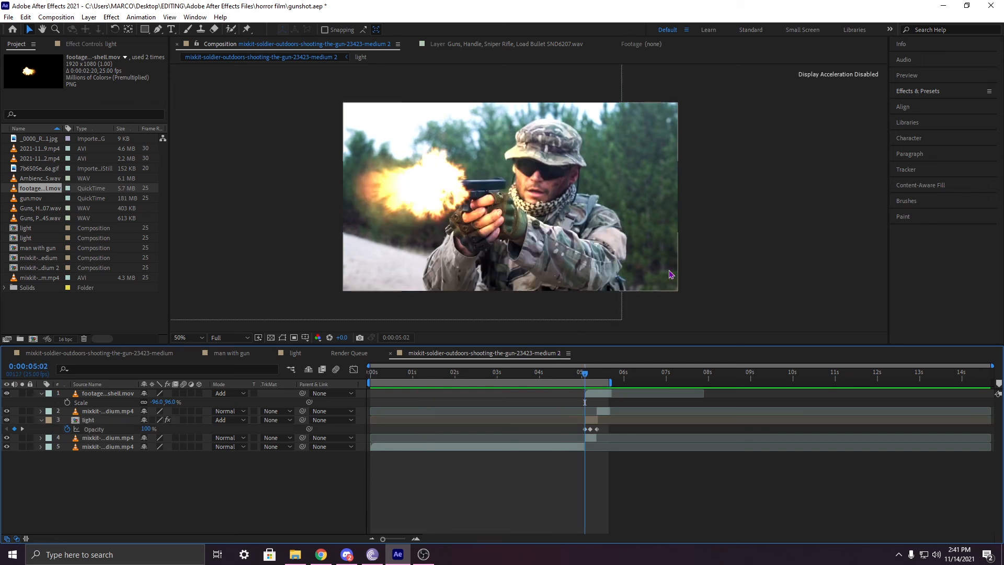
- Play back the shot from 0:00:04:17 to check the doubled muzzle flash on the pistol
{"action": "left_click", "coordinate": [722, 232]}
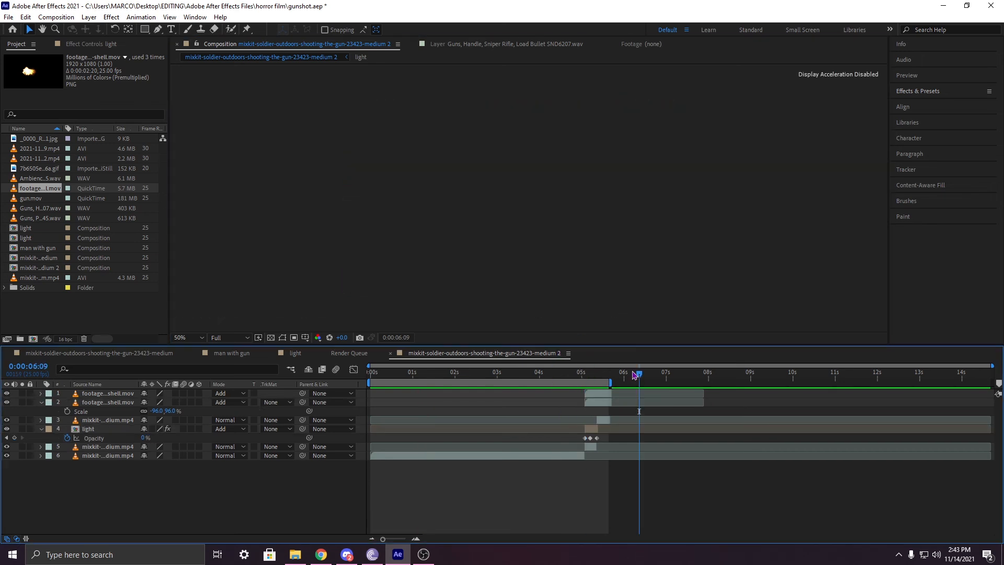
{"action": "left_click", "coordinate": [569, 374]}
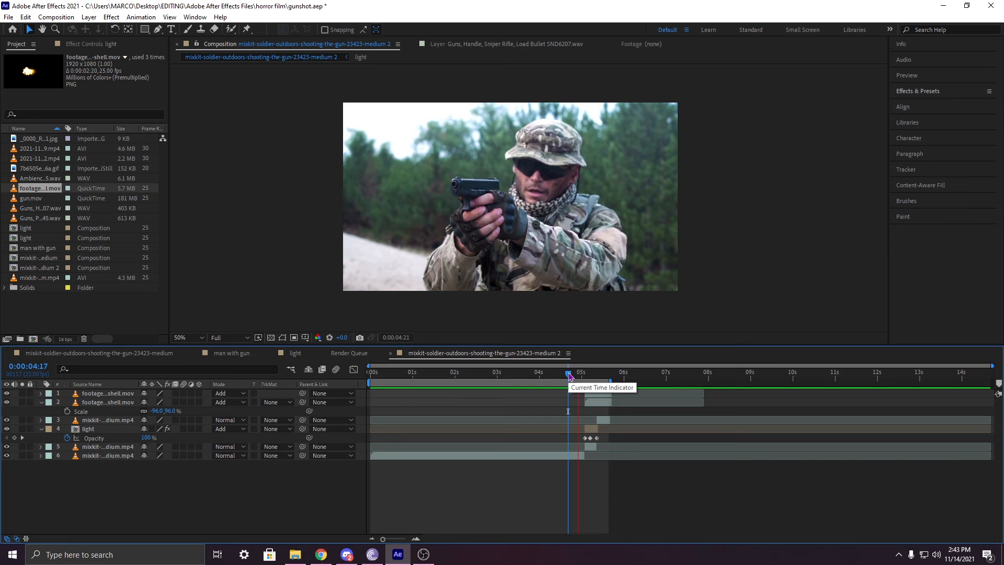
{"action": "key", "text": "space"}
{"action": "key", "text": "space"}
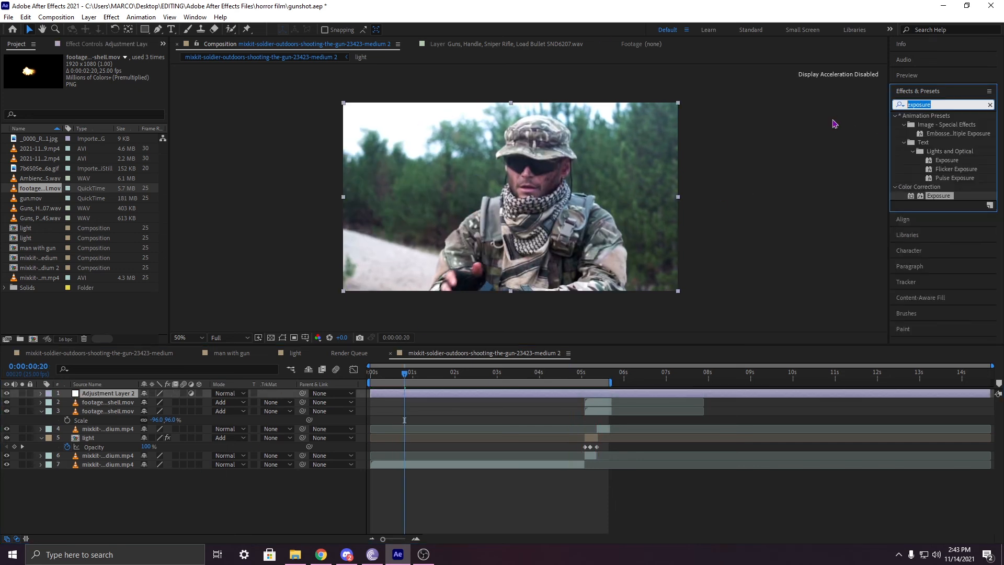
- Apply Lumetri Color to the adjustment layer with temperature 10, tint -6, exposure -0.7, contrast -7 and highlights 15, and preview the grade
{"action": "type", "text": "lumetri"}
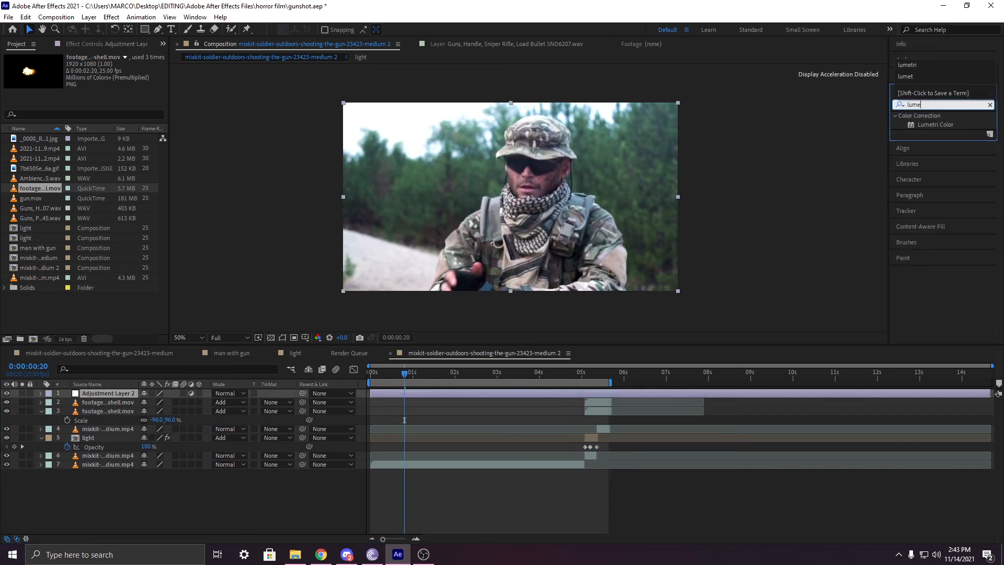
{"action": "left_click_drag", "start_coordinate": [949, 125], "coordinate": [128, 394]}
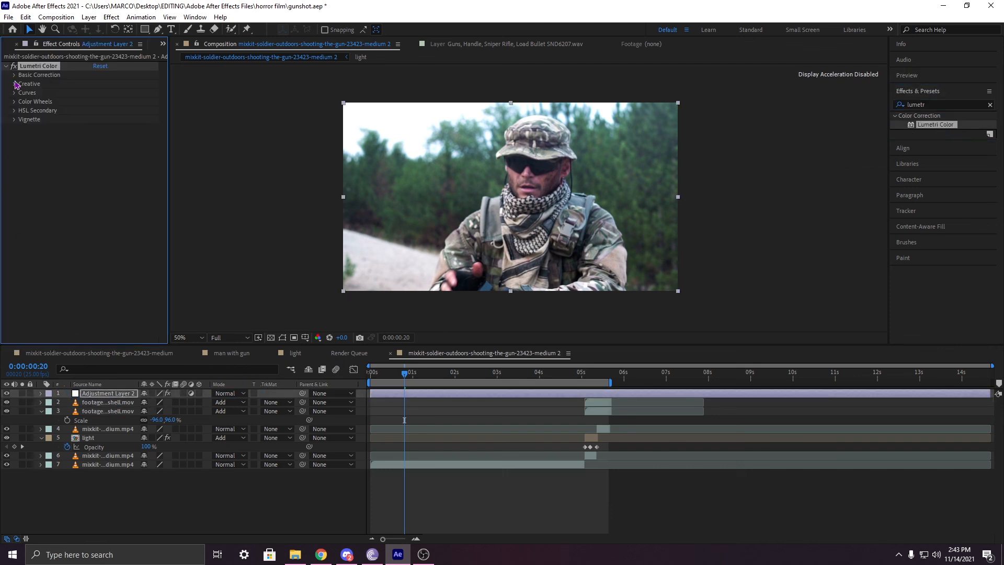
{"action": "left_click", "coordinate": [14, 75]}
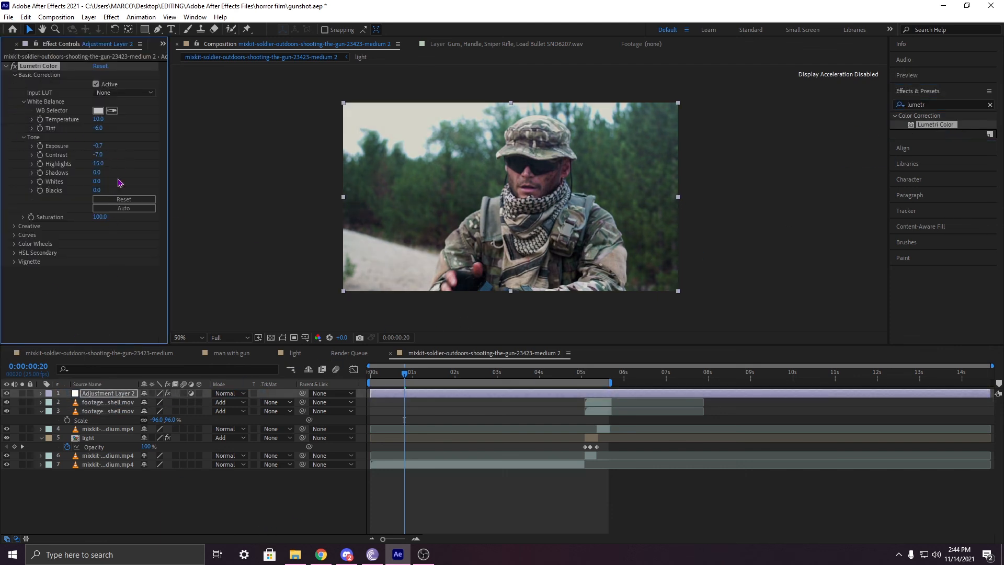
{"action": "left_click", "coordinate": [204, 510]}
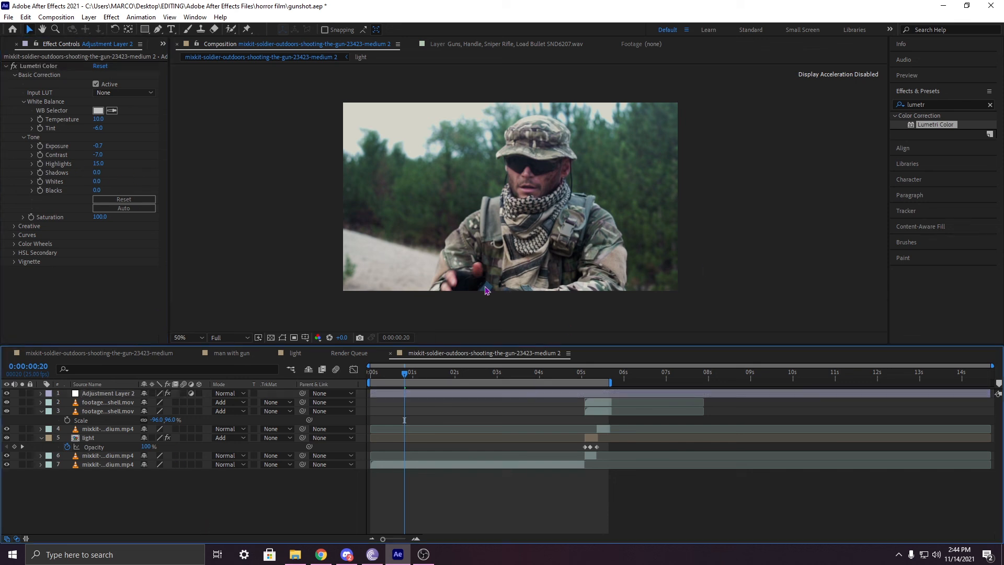
{"action": "key", "text": "space"}
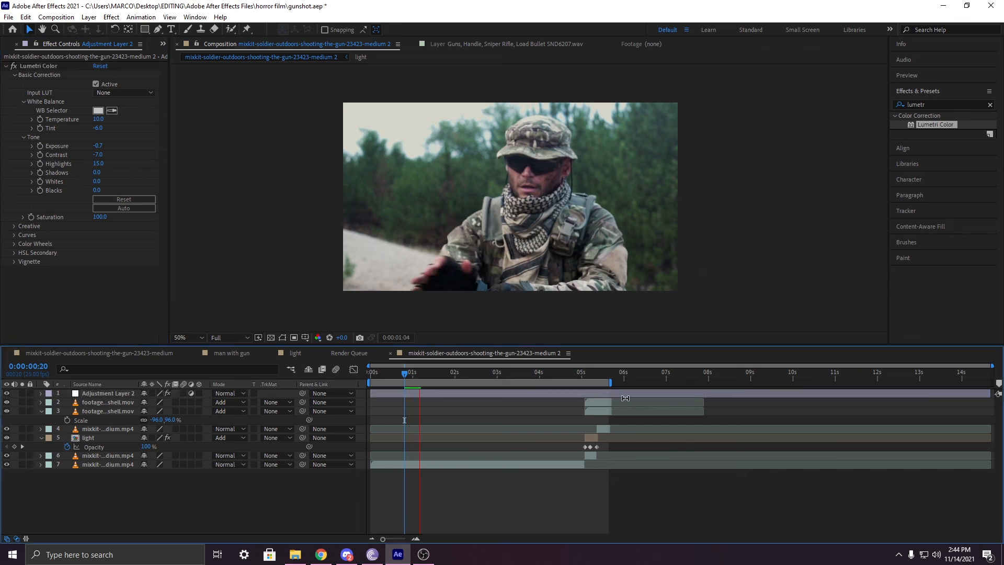